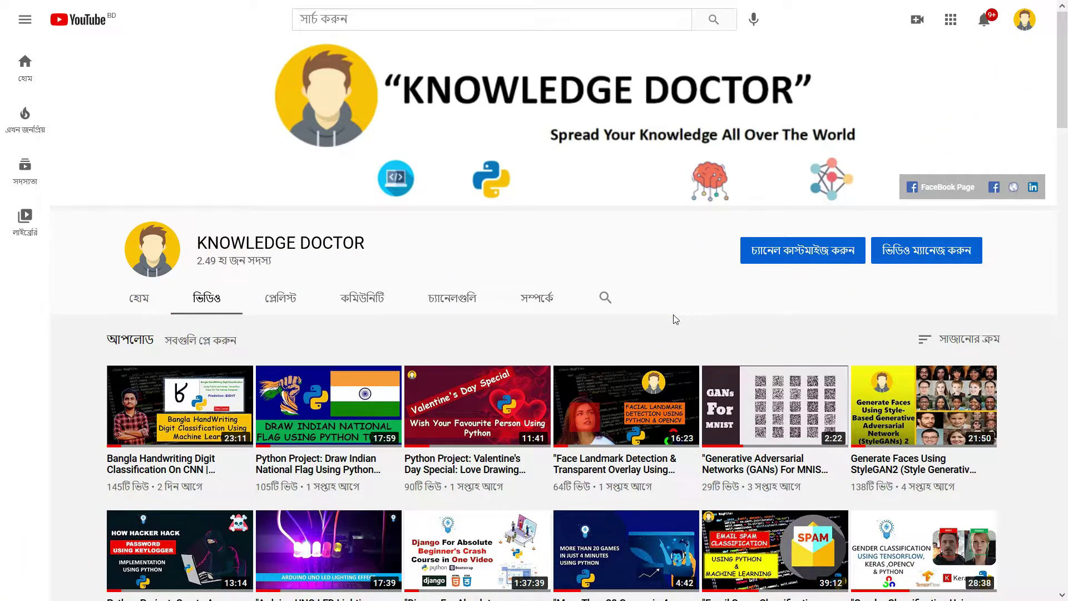
Scroll through the KNOWLEDGE DOCTOR channel's uploaded videos, then leave full-screen mode with F11
drag(1063, 116, 1065, 179)
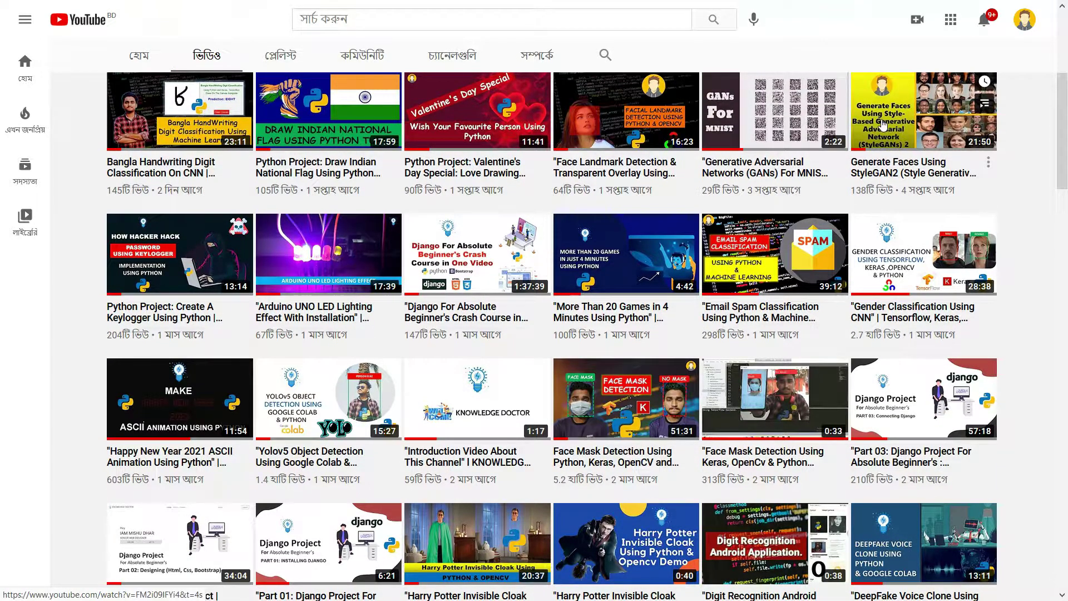
drag(1065, 122, 1065, 111)
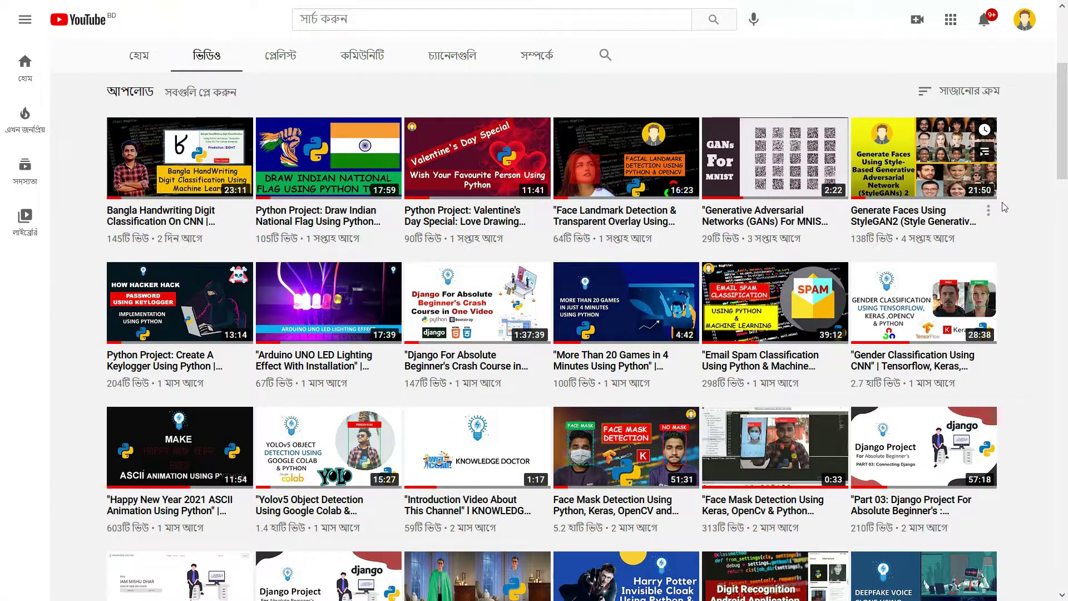
mouse_move(1064, 128)
mouse_down()
mouse_move(1065, 325)
mouse_move(1065, 109)
mouse_up()
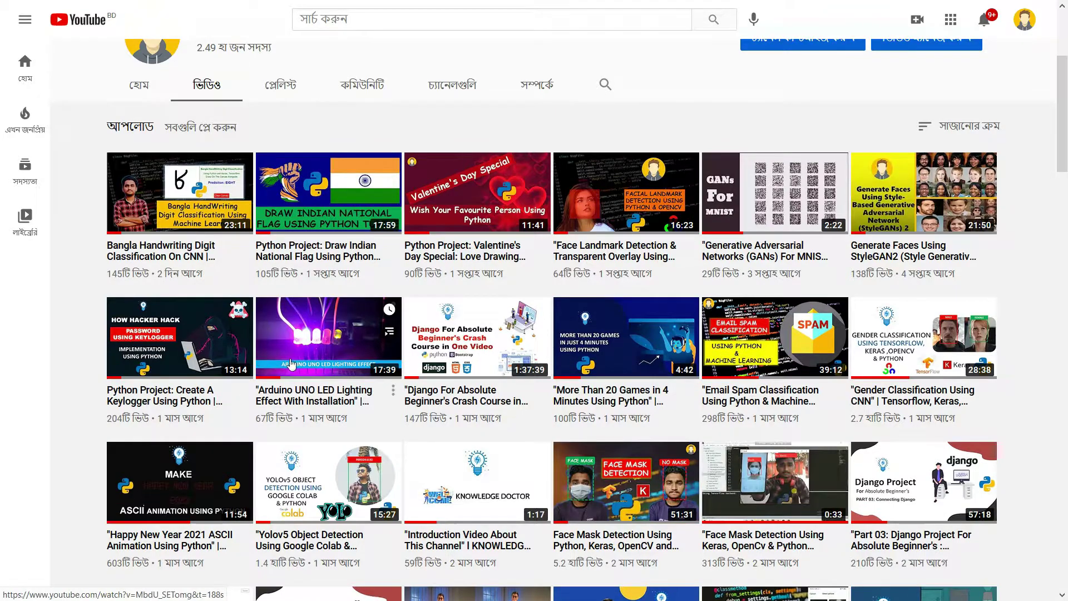
mouse_move(476, 349)
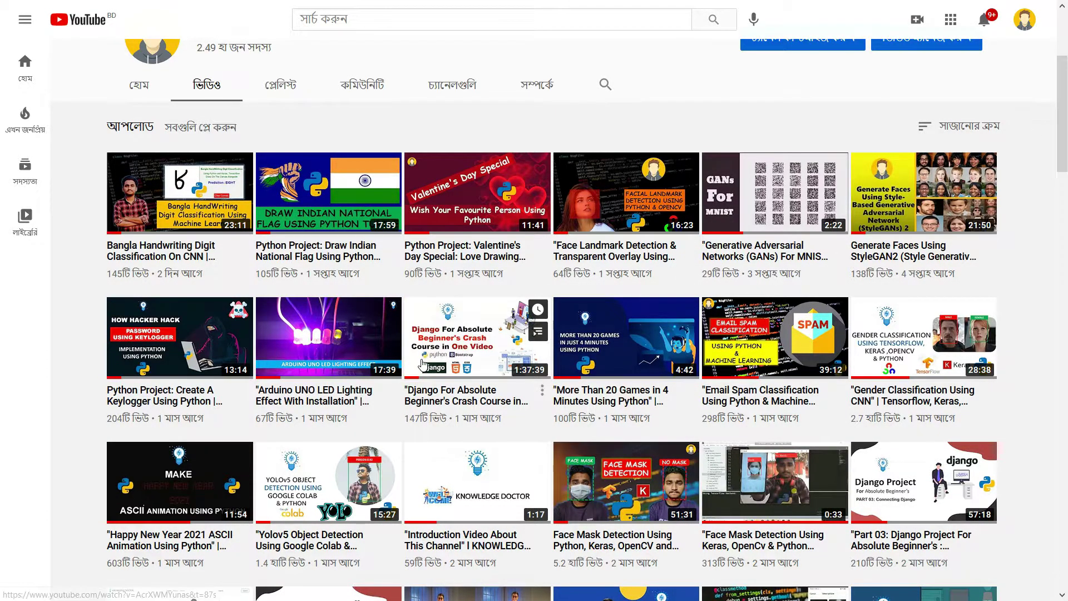
drag(1064, 134, 1065, 89)
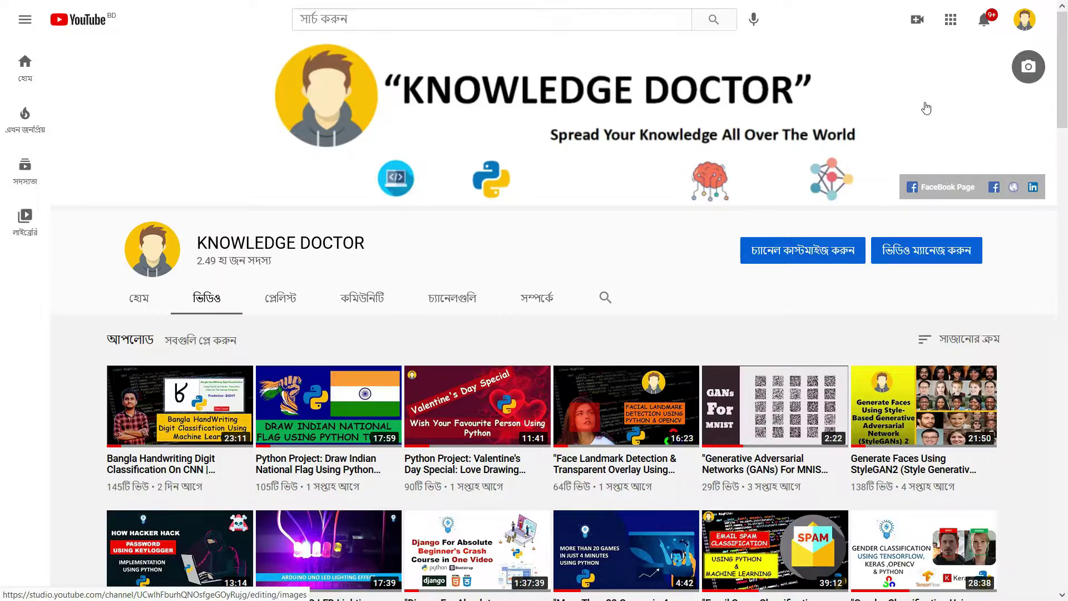
key(F11)
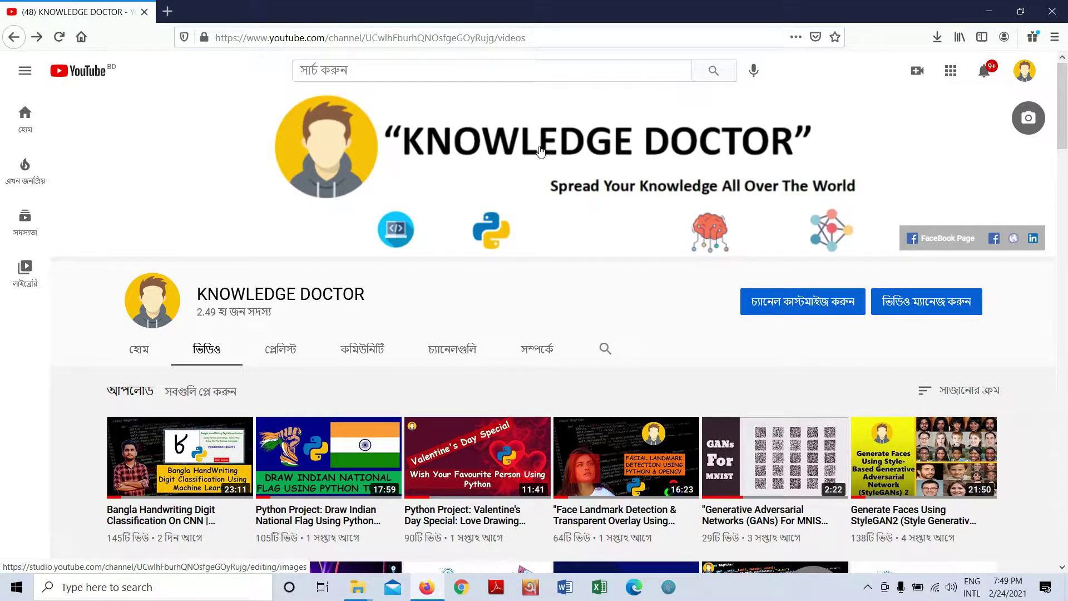
Search Google for 'Teachable Machine' in a new tab and open teachablemachine.withgoogle.com from the results
click(167, 12)
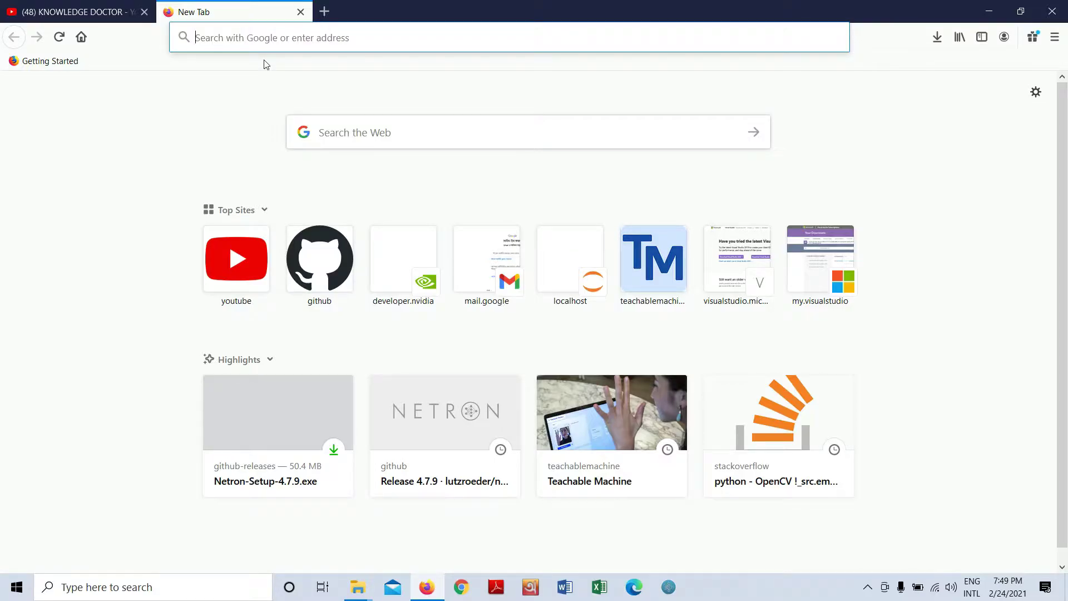
text(Teach)
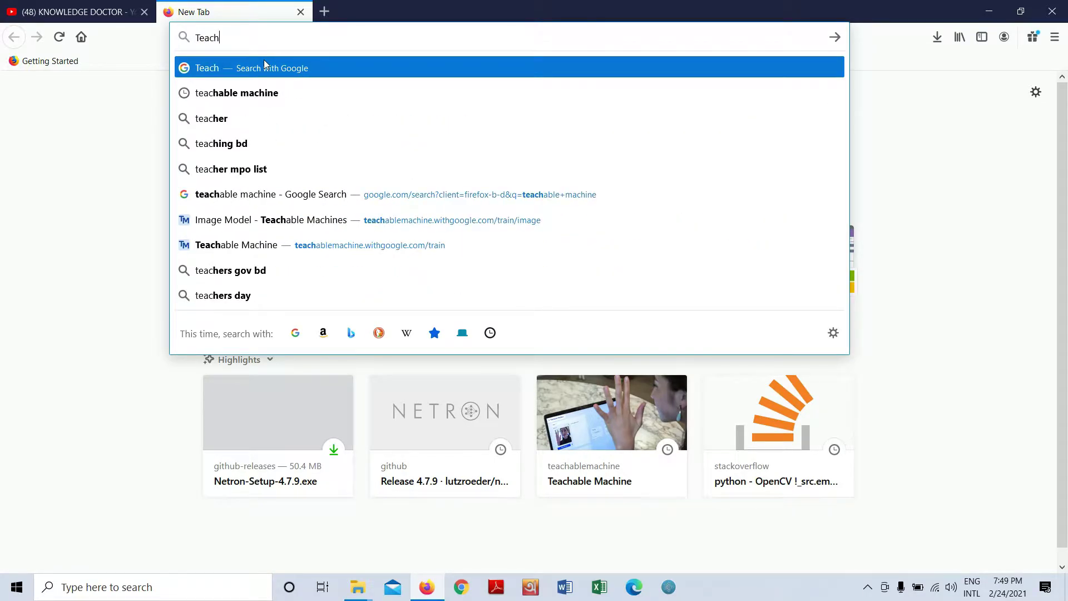
text(able)
key(BackSpace)
text(le Ma)
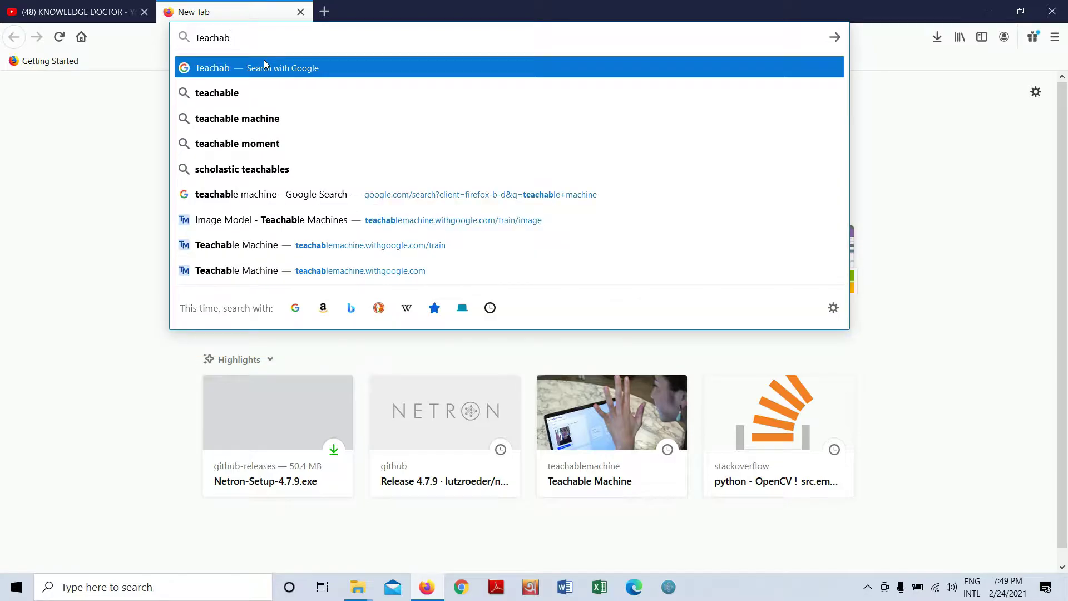
text(chine)
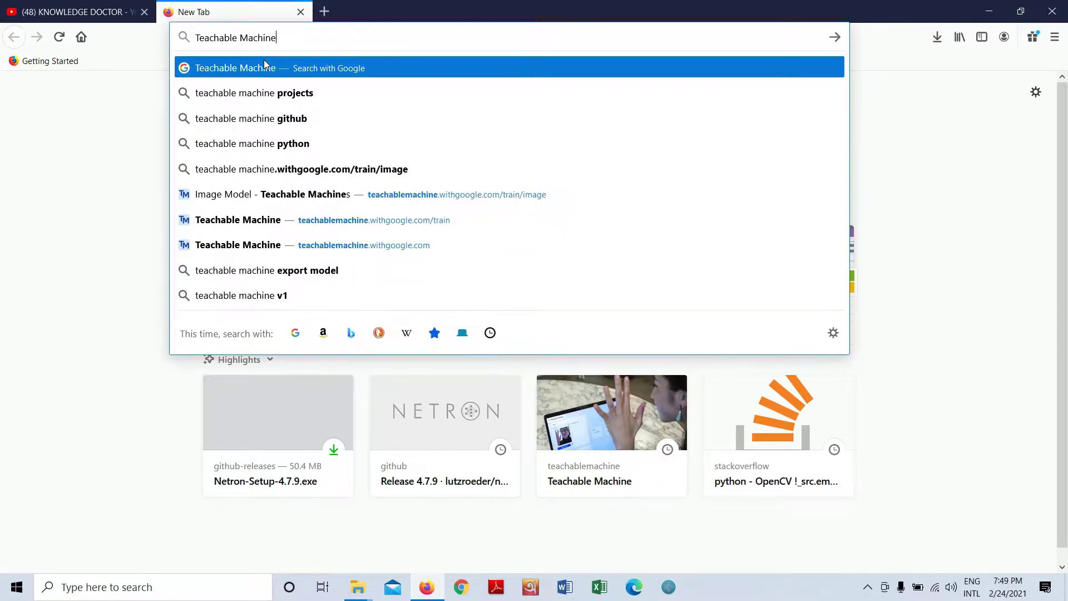
key(Return)
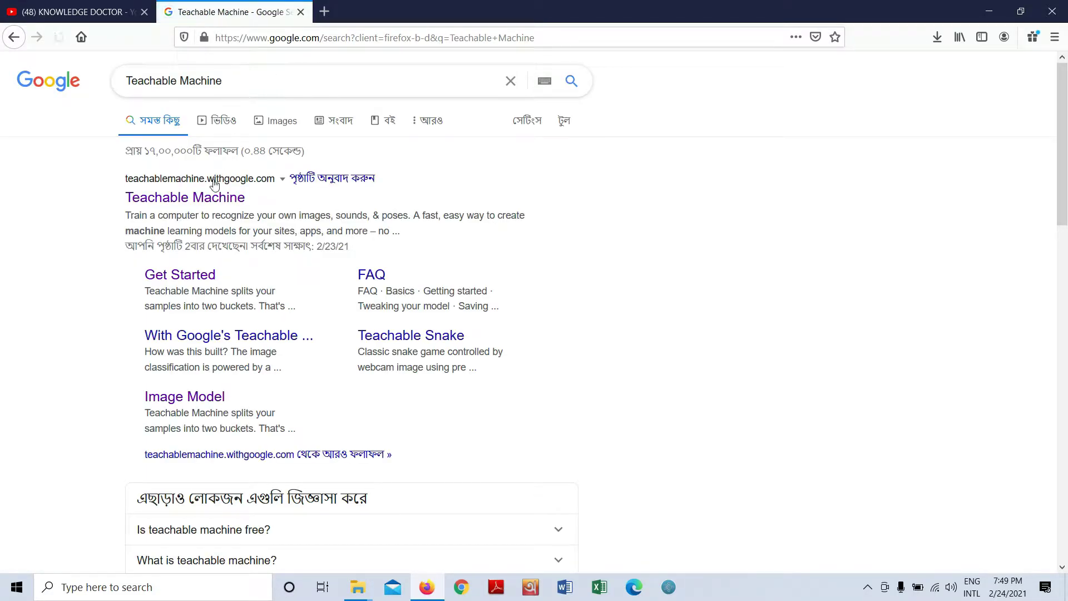
click(204, 202)
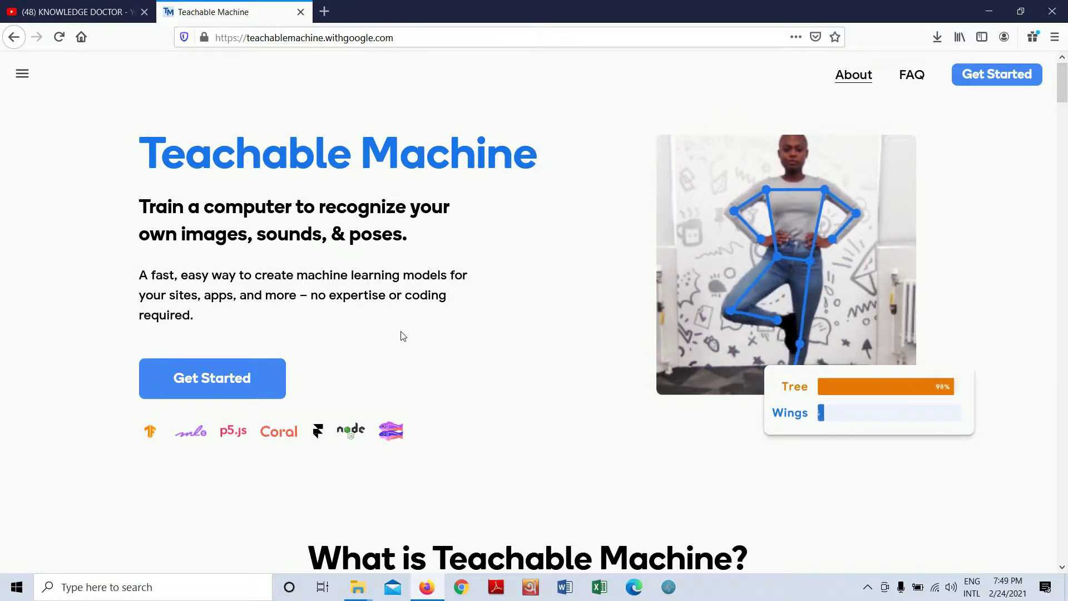
Scroll down through the Gather, Train and Export section and back to the page top
drag(1065, 86, 1065, 183)
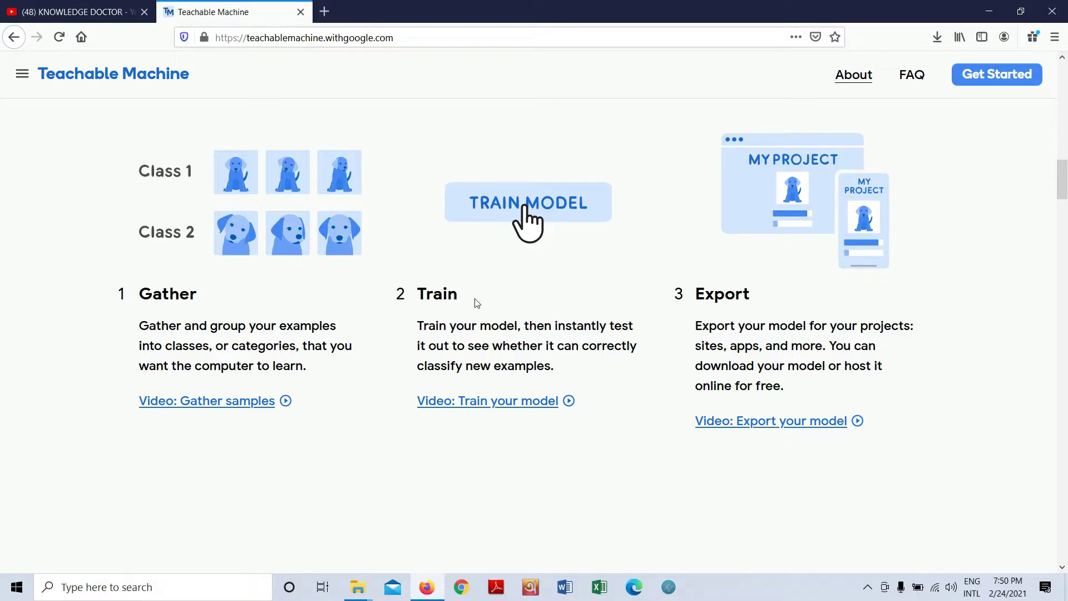
drag(1058, 178, 1062, 72)
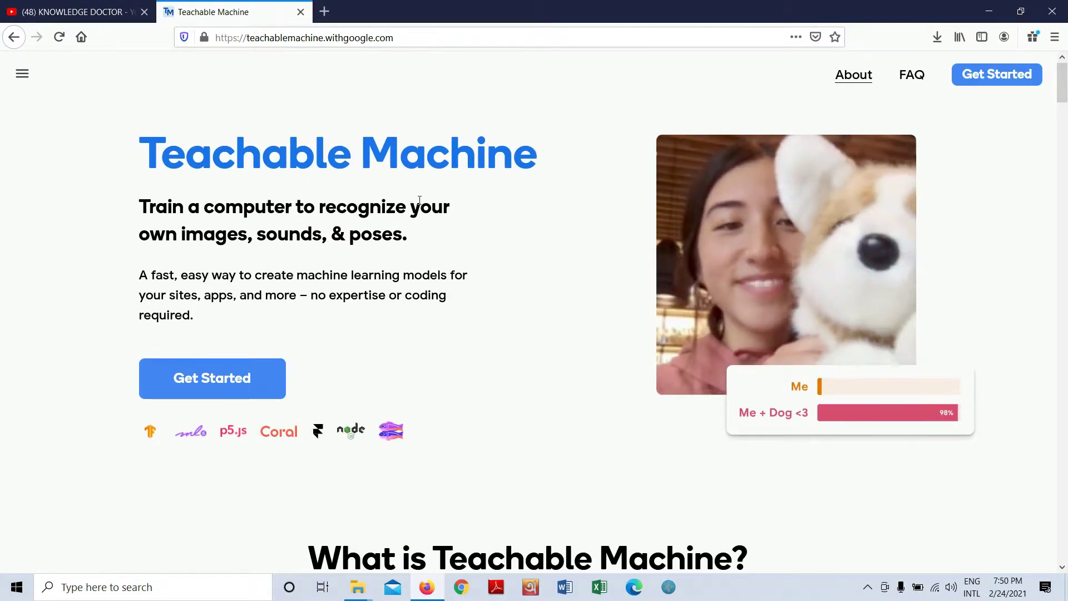
Choose Get Started and pick the Image Project type
click(223, 369)
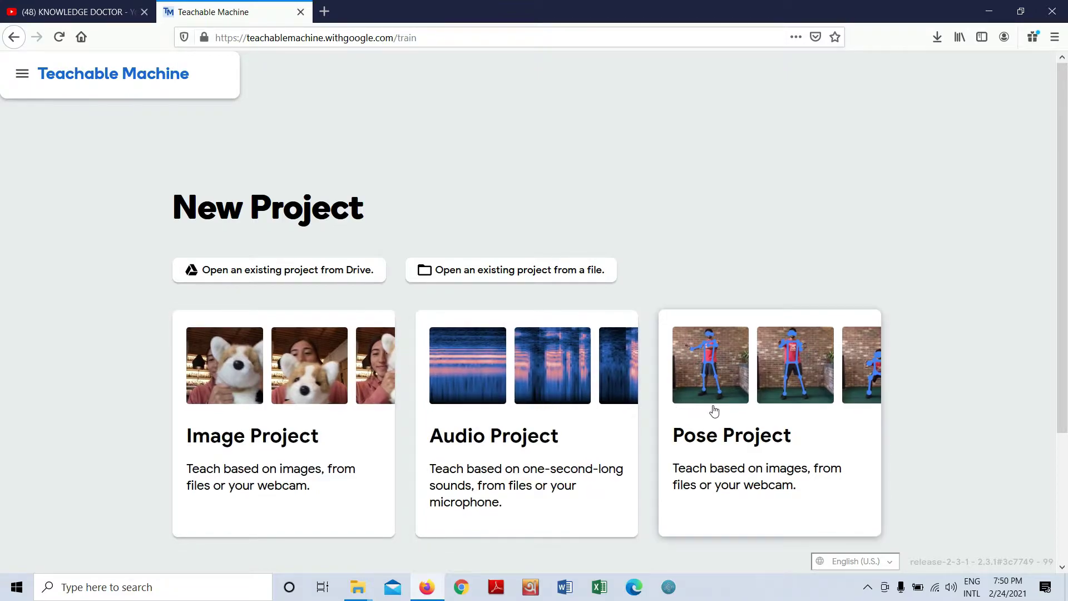
click(284, 427)
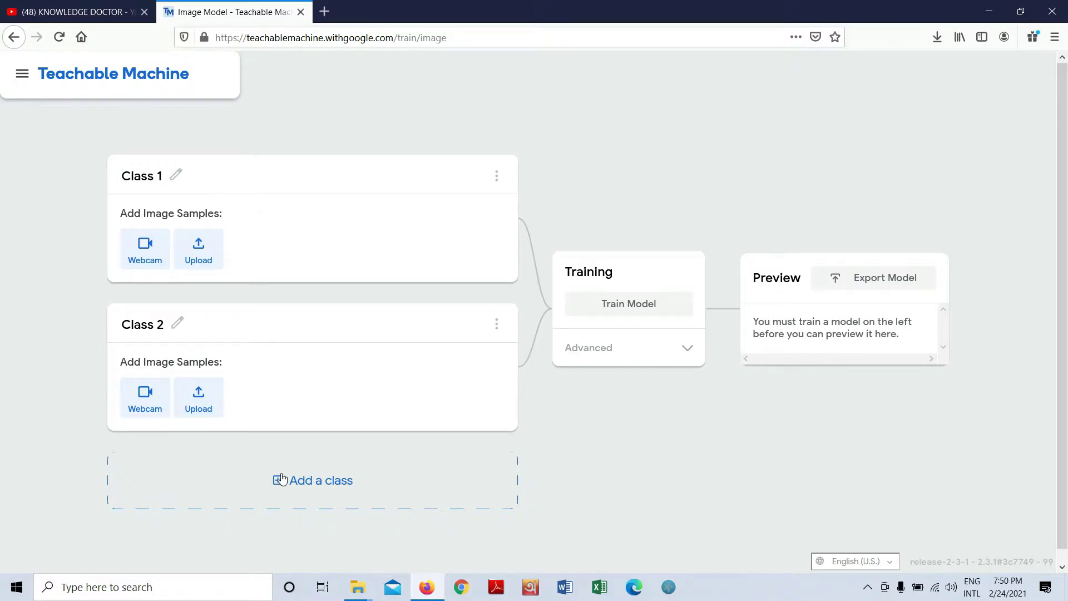
Rename Class 1 to Chando and record 105 webcam image samples for it after allowing camera access
click(145, 184)
click(146, 247)
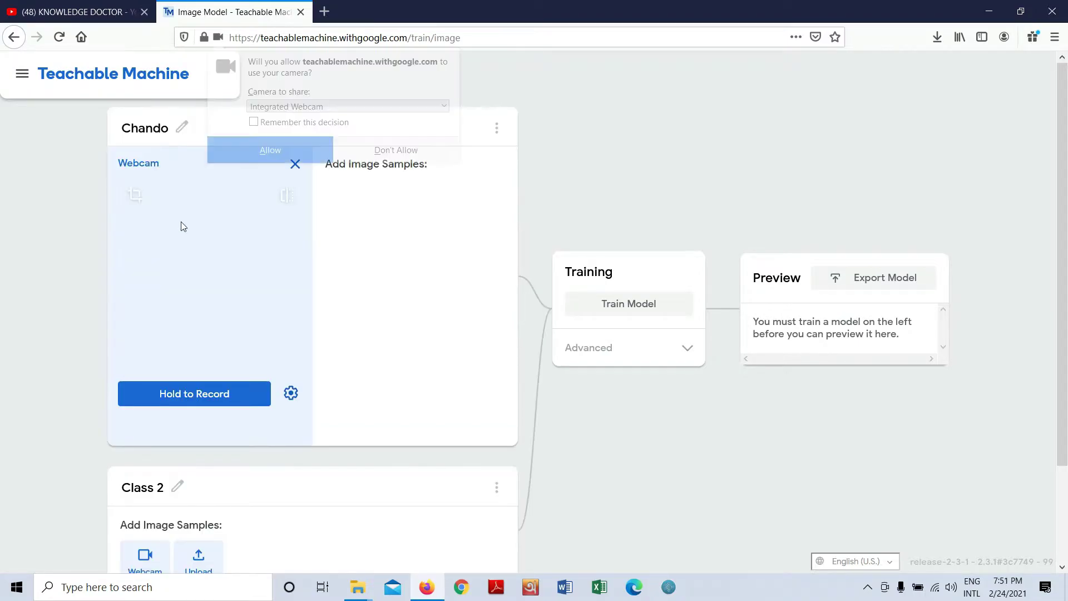
click(270, 151)
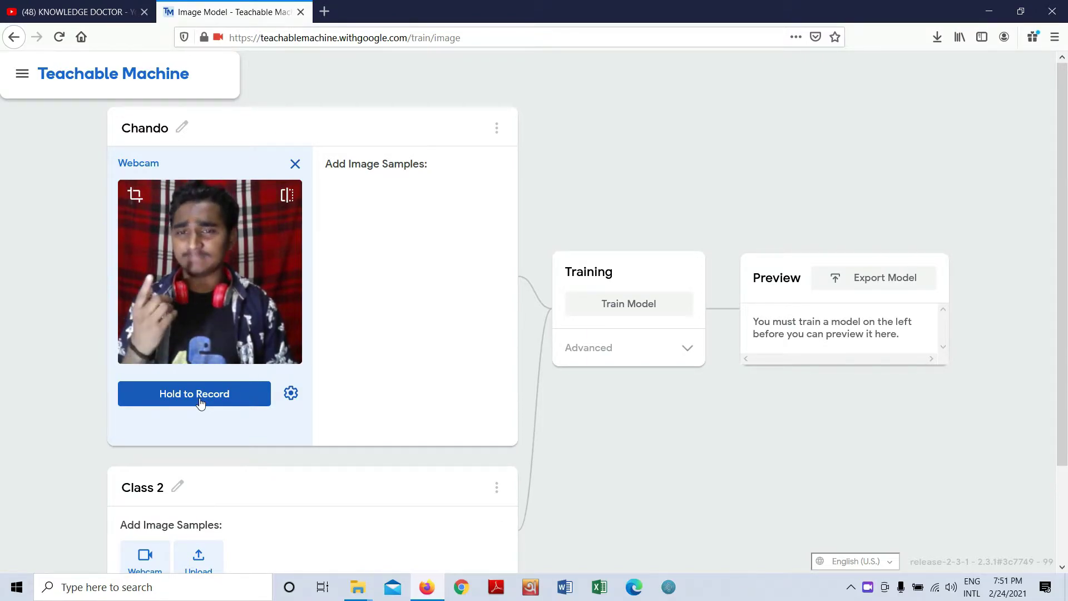
drag(200, 400, 200, 400)
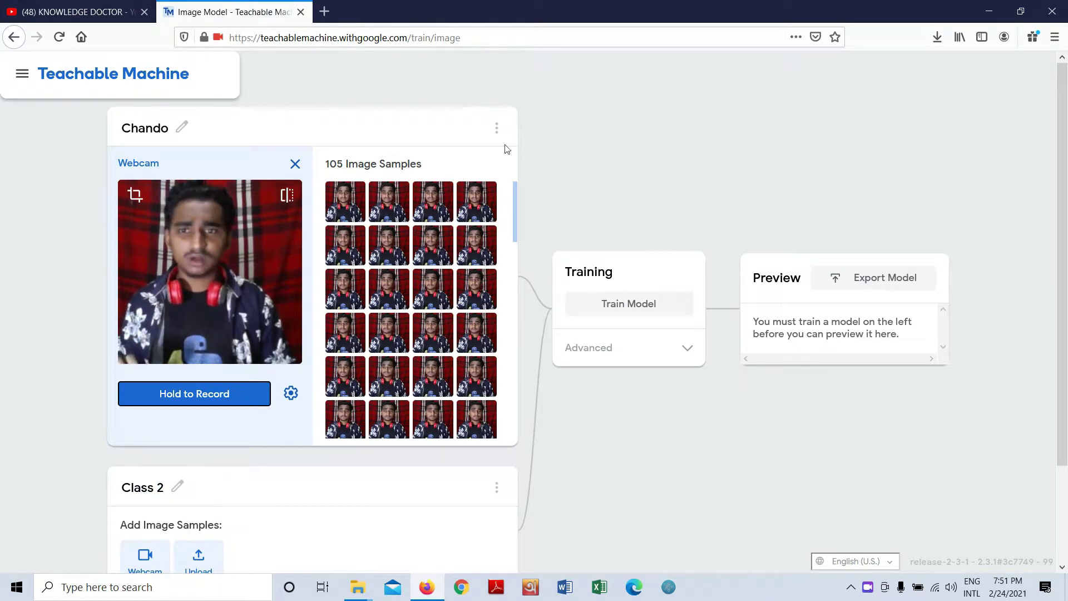
click(294, 164)
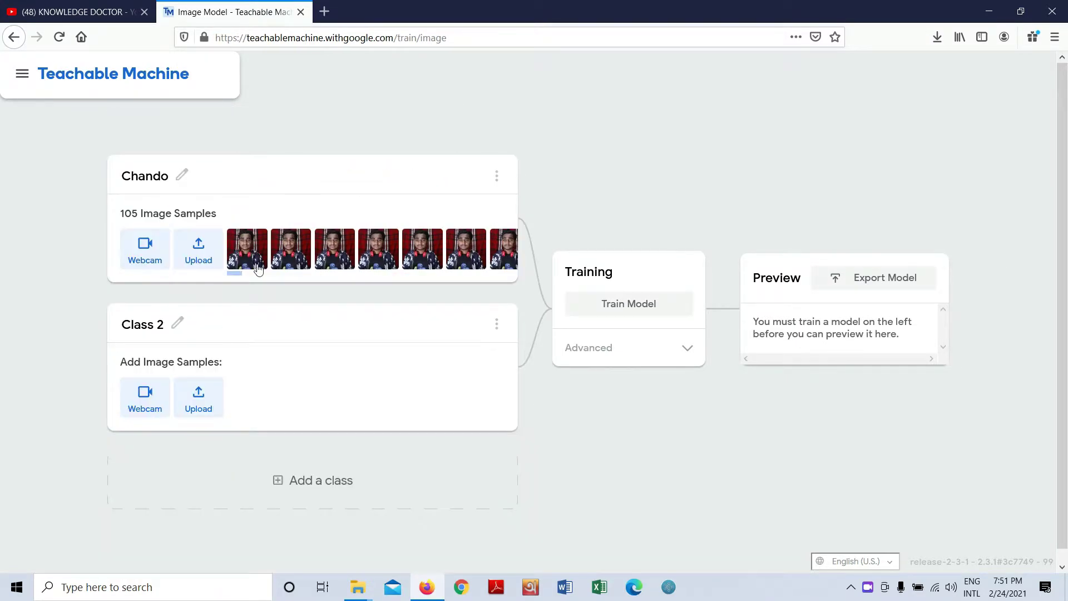
Record 132 webcam samples of the Ganesha statue for Class 2 and start typing its name
click(152, 403)
click(271, 151)
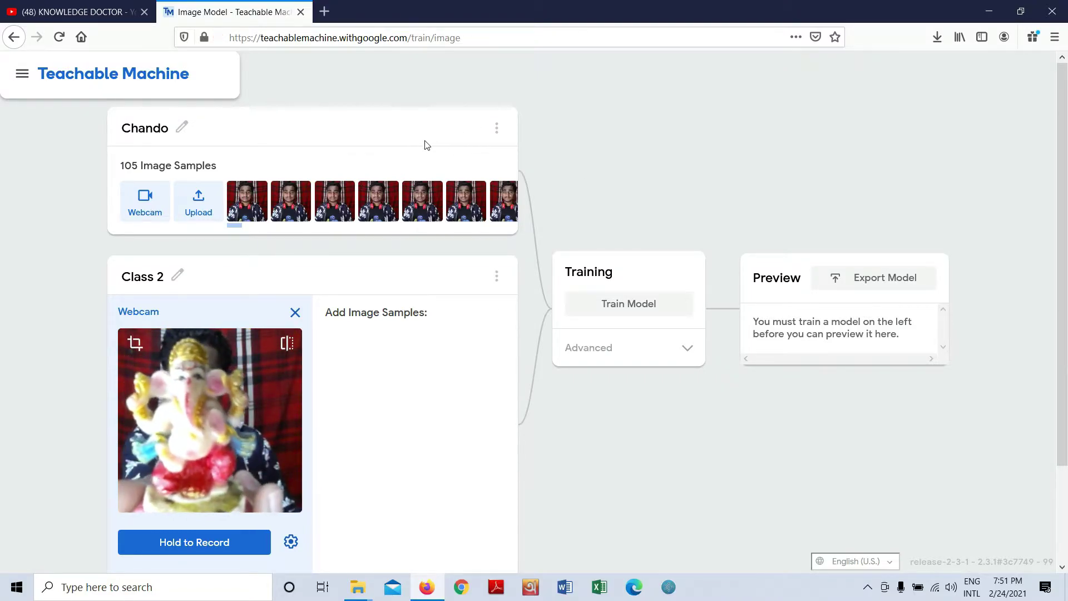
drag(167, 550, 167, 550)
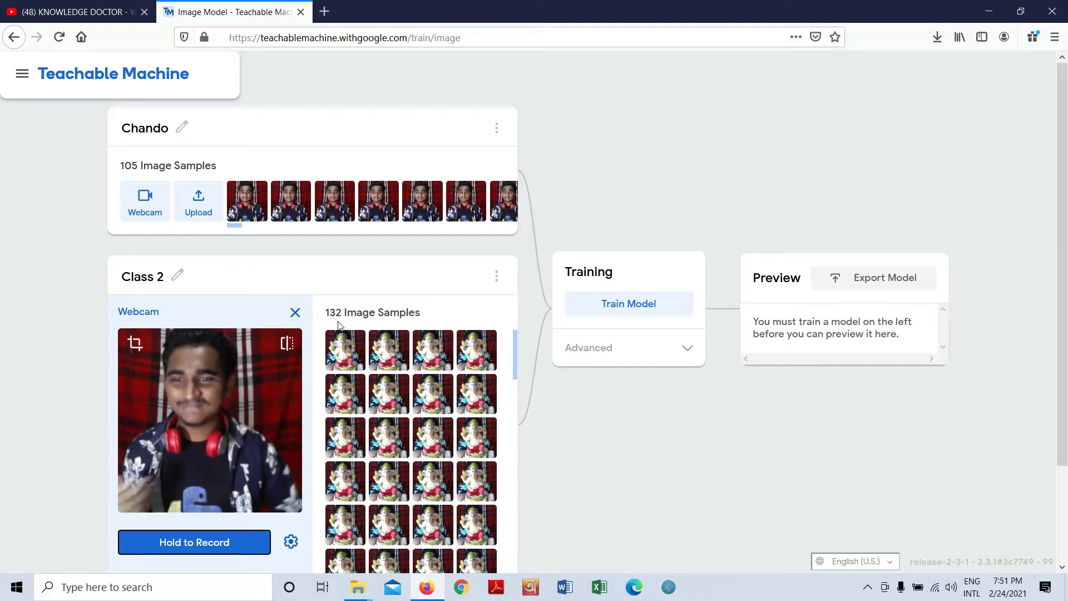
click(294, 312)
click(150, 326)
text(G)
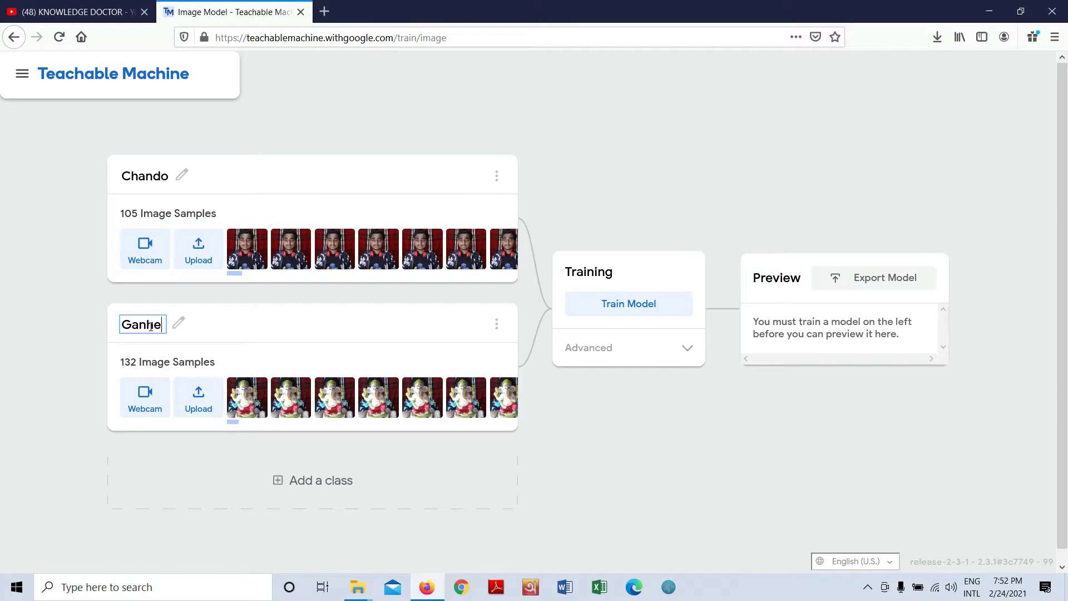
text(aneshsa)
Correct the second class name to 'Ganesha' and reveal Advanced training settings (50 epochs, batch 16, rate 0.001)
key(BackSpace)
key(BackSpace)
text(a)
click(645, 361)
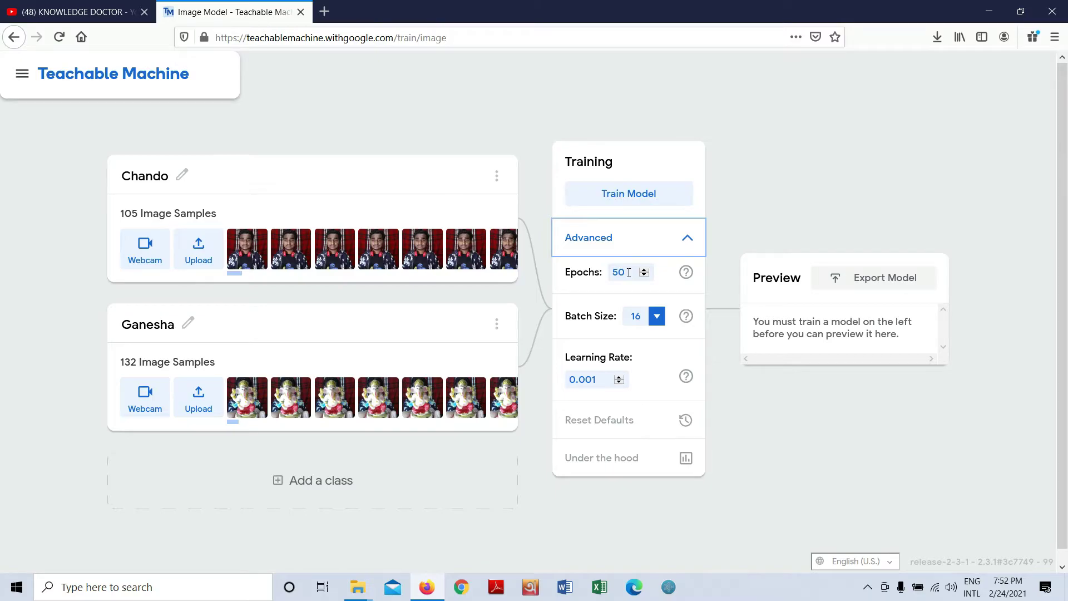
Train the model, dismiss the don't-switch-tabs notice, collapse Advanced, and browse the YouTube channel tab meanwhile
click(631, 196)
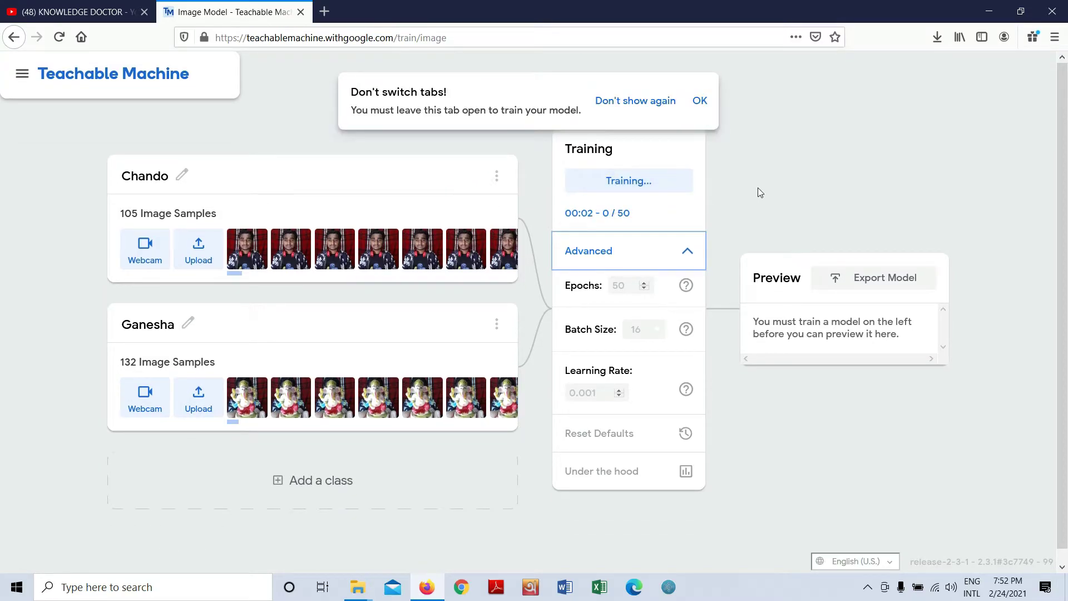
click(700, 101)
click(681, 254)
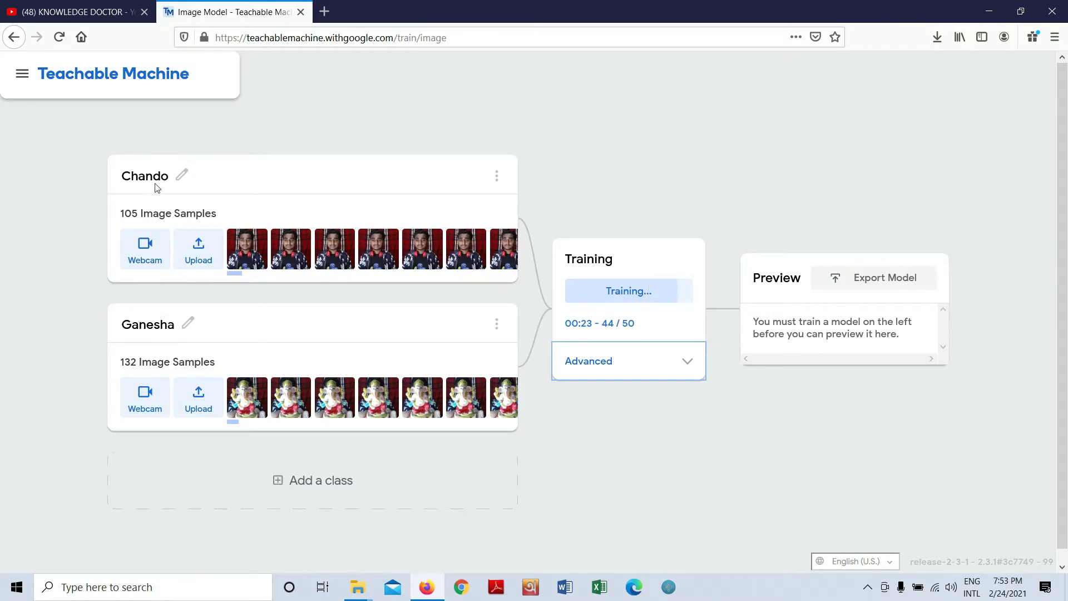
click(78, 11)
drag(1063, 108, 1065, 220)
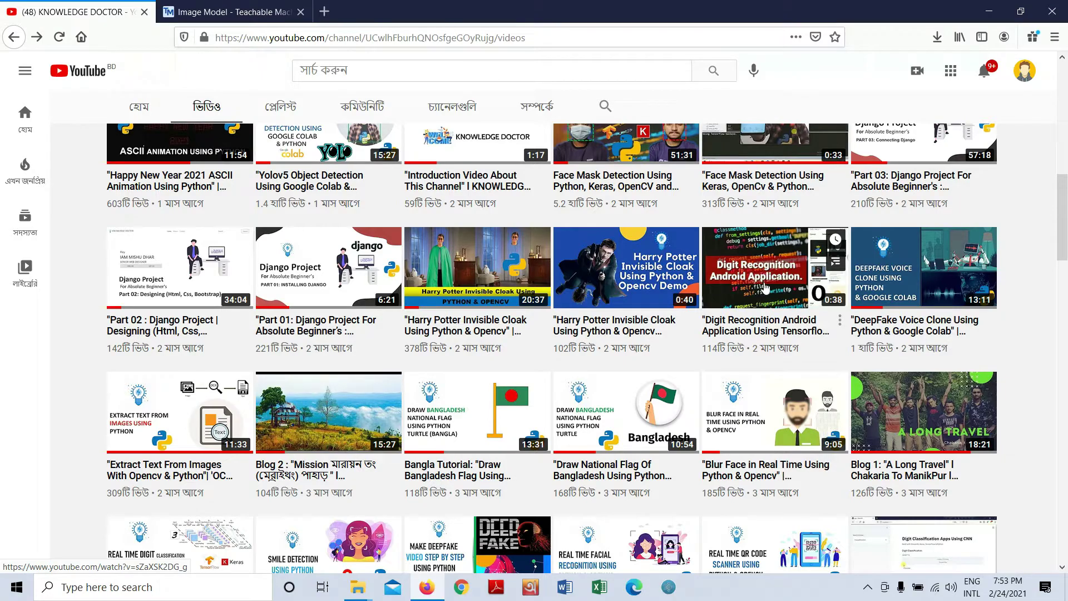
Return to Teachable Machine and allow the camera so the preview classifies the face as Chando 100%
click(224, 4)
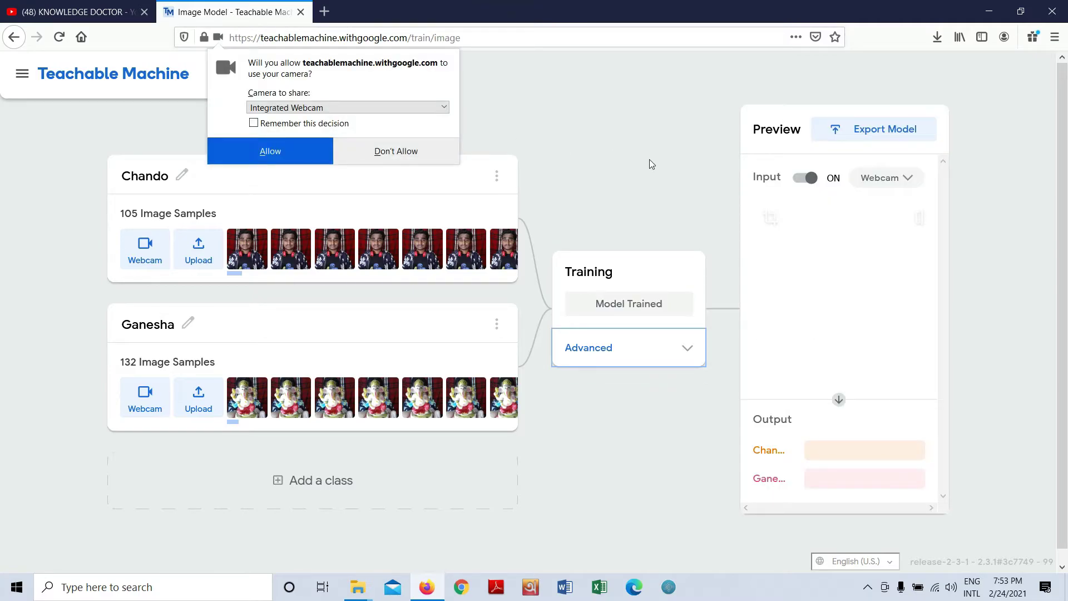
click(266, 142)
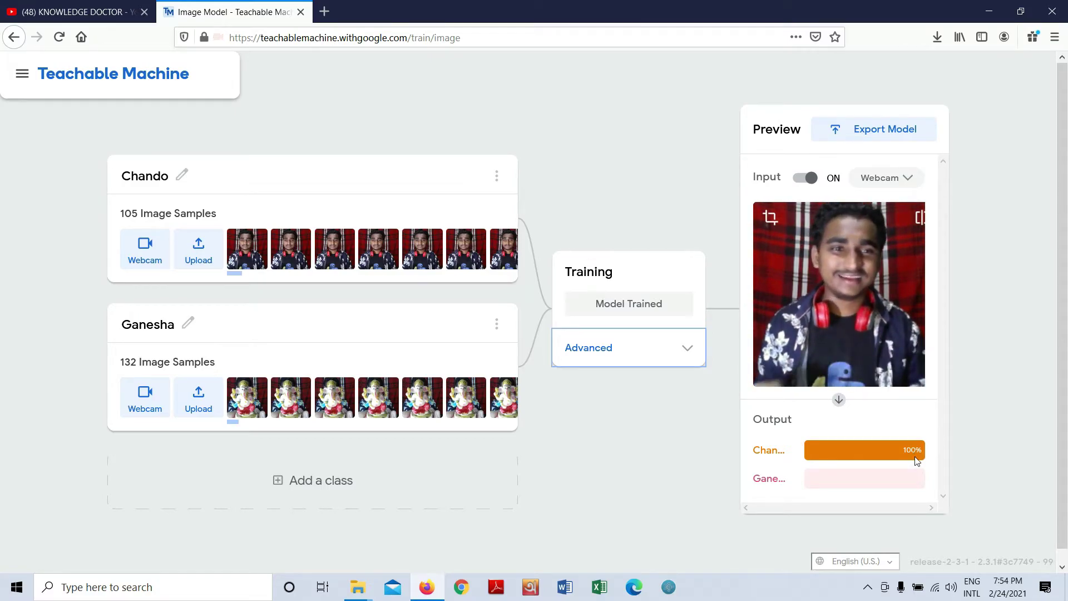
Turn off the live webcam preview and open the Export Model dialog at Tensorflow.js
click(800, 179)
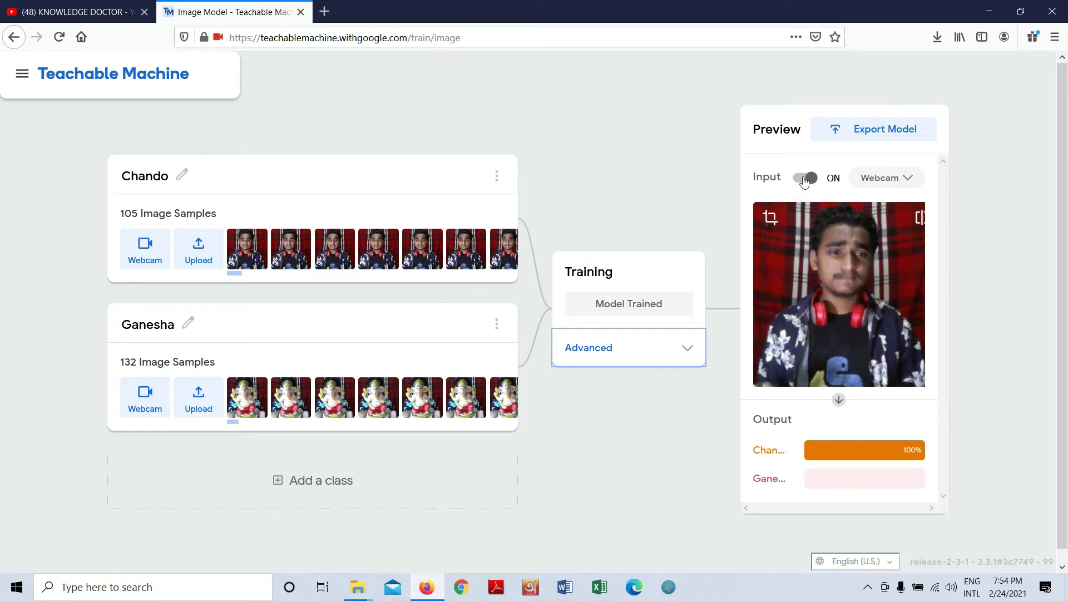
click(885, 121)
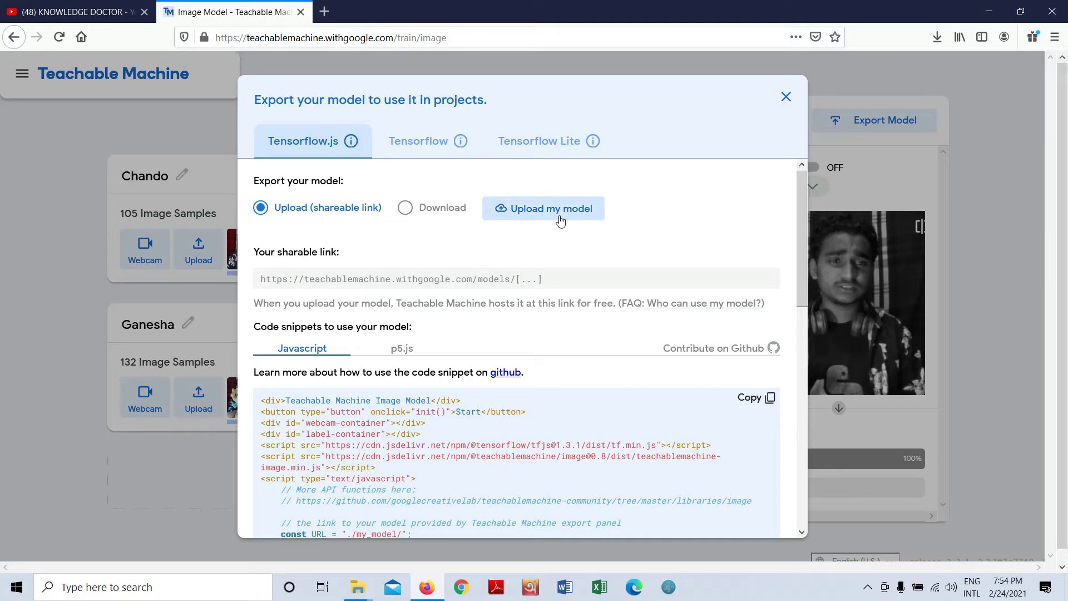
drag(800, 266, 802, 215)
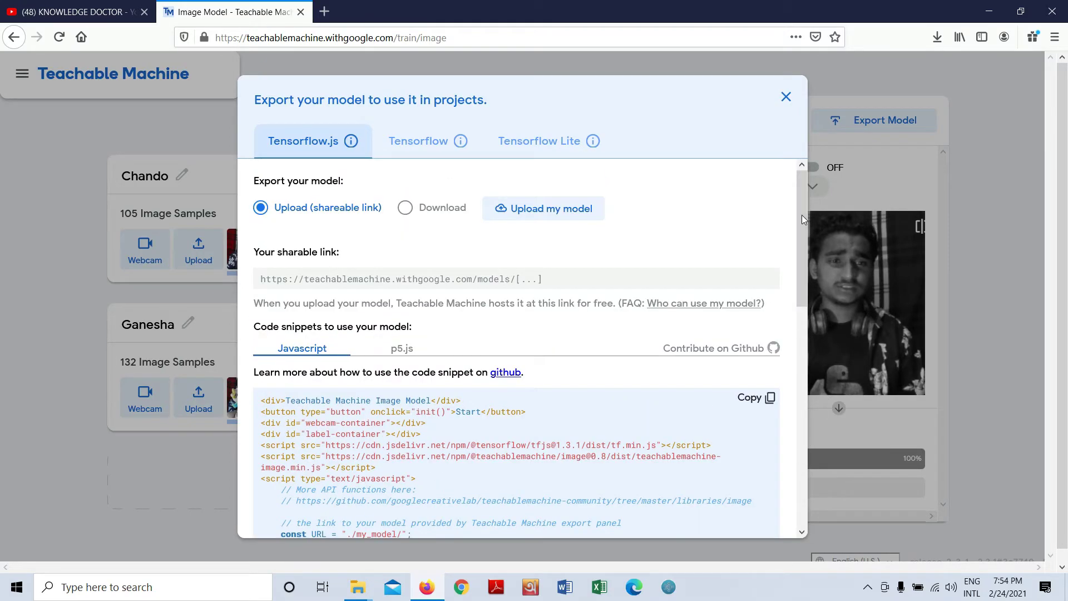
Look over the Tensorflow and Tensorflow Lite export options, including the Coral and Android code snippets
click(431, 151)
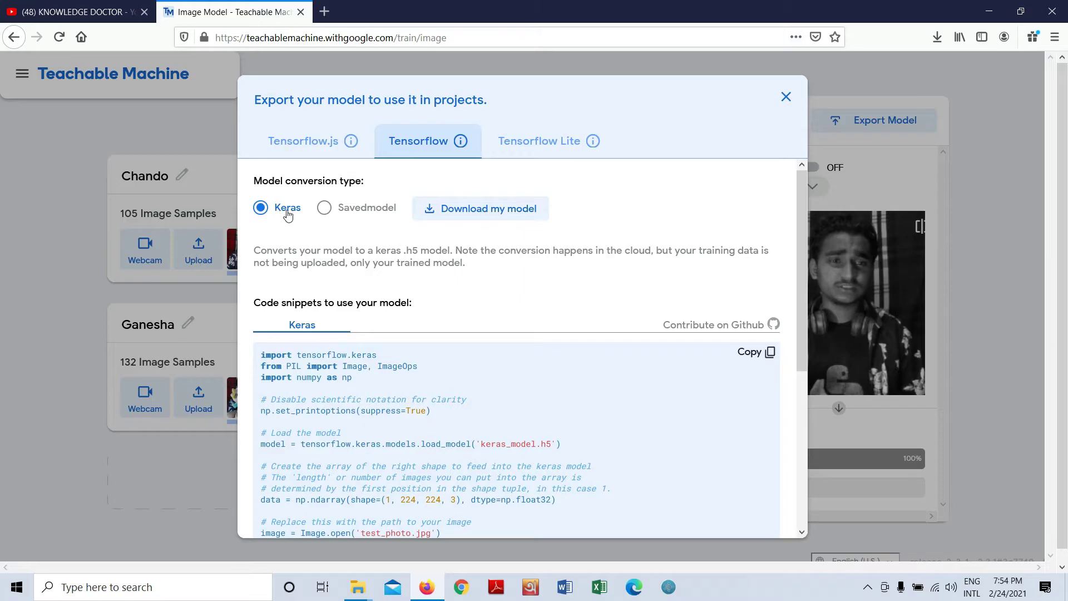
click(531, 149)
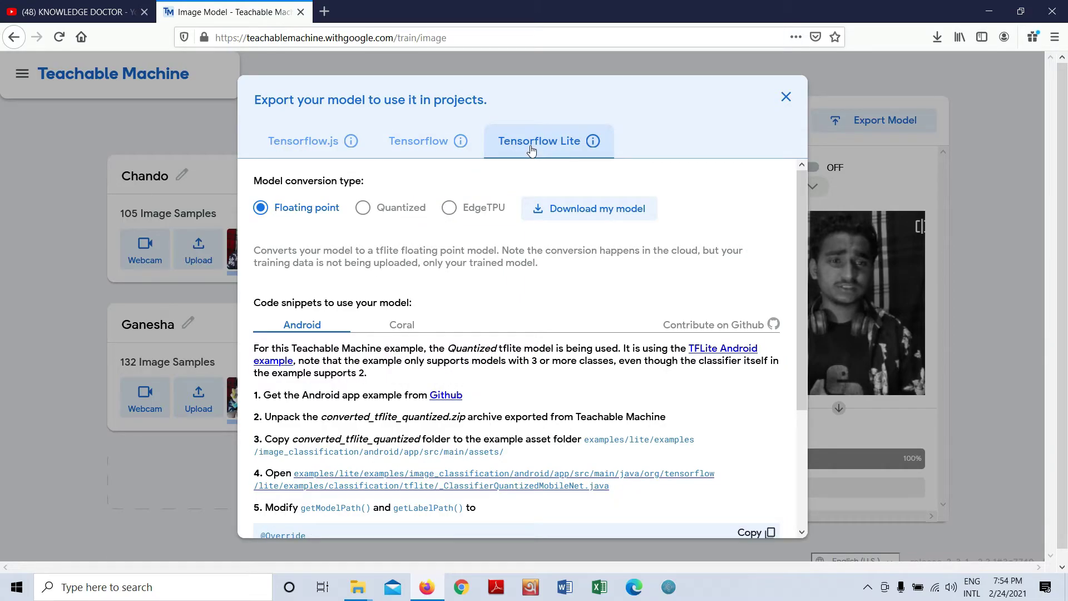
mouse_move(800, 200)
mouse_down()
mouse_move(806, 359)
mouse_move(800, 195)
mouse_up()
click(403, 331)
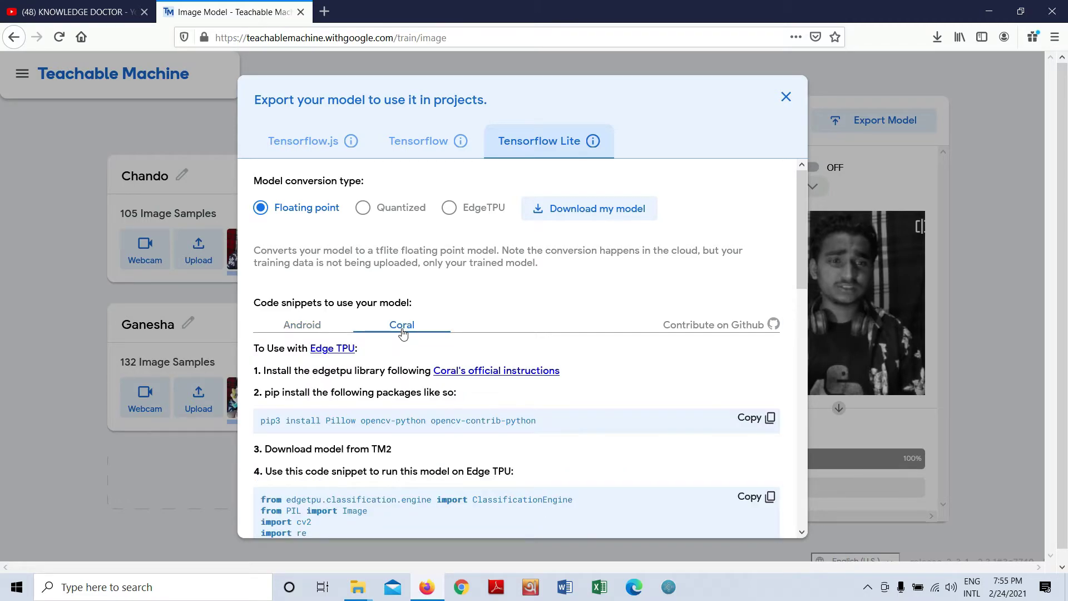
click(303, 325)
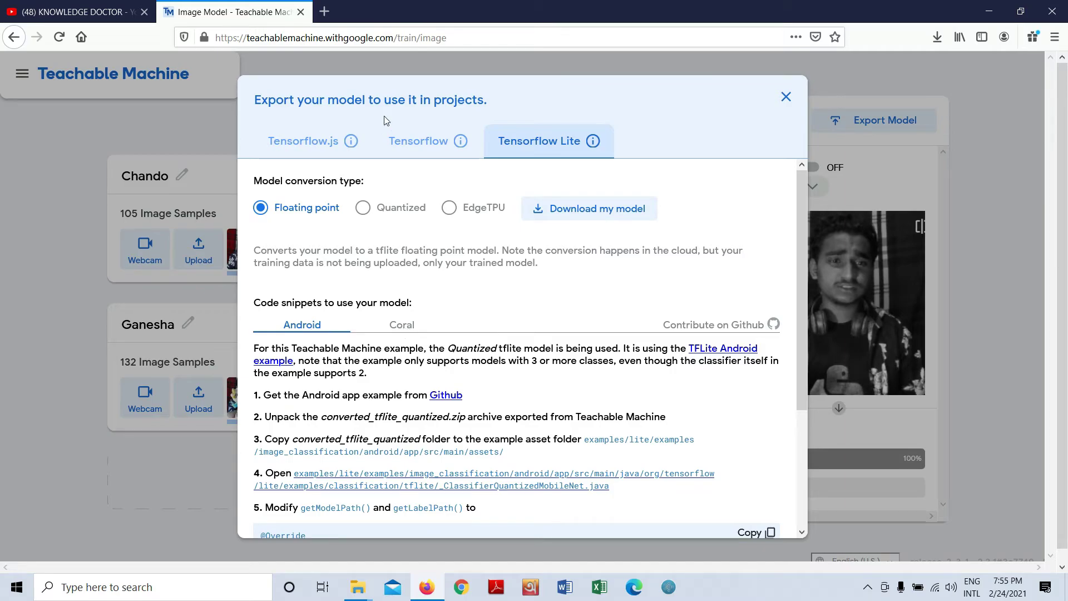
Start converting the trained Chando/Ganesha model to Keras format from the Tensorflow export options
click(418, 146)
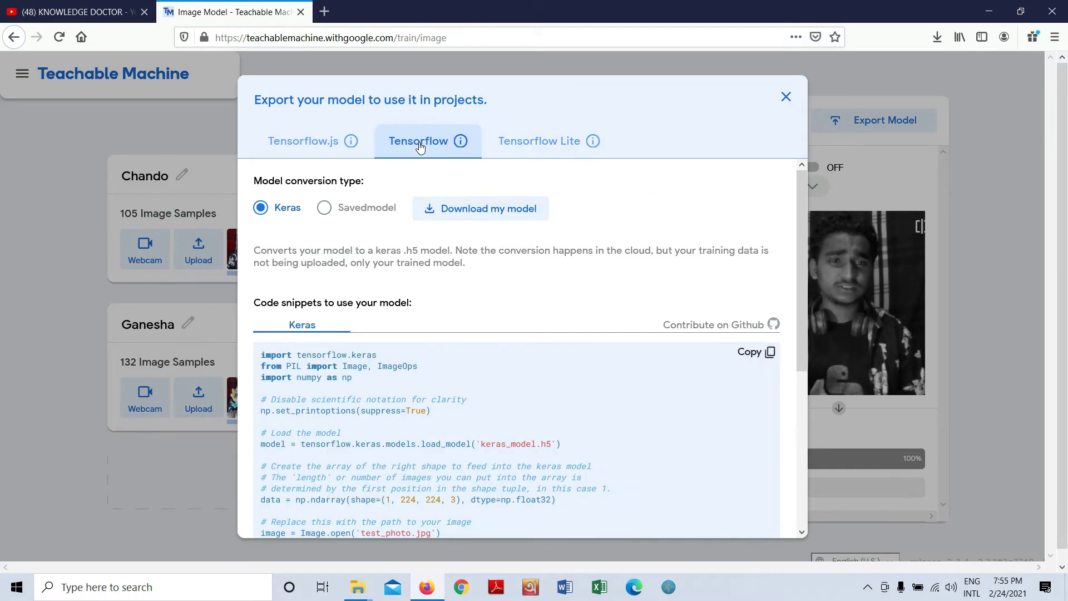
click(483, 208)
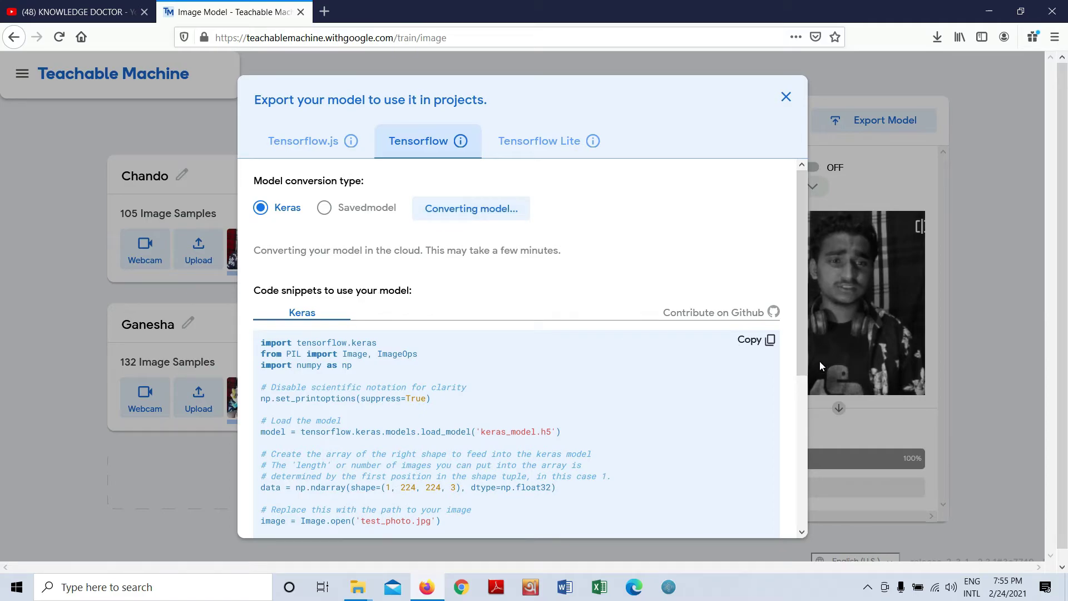
drag(805, 334, 798, 406)
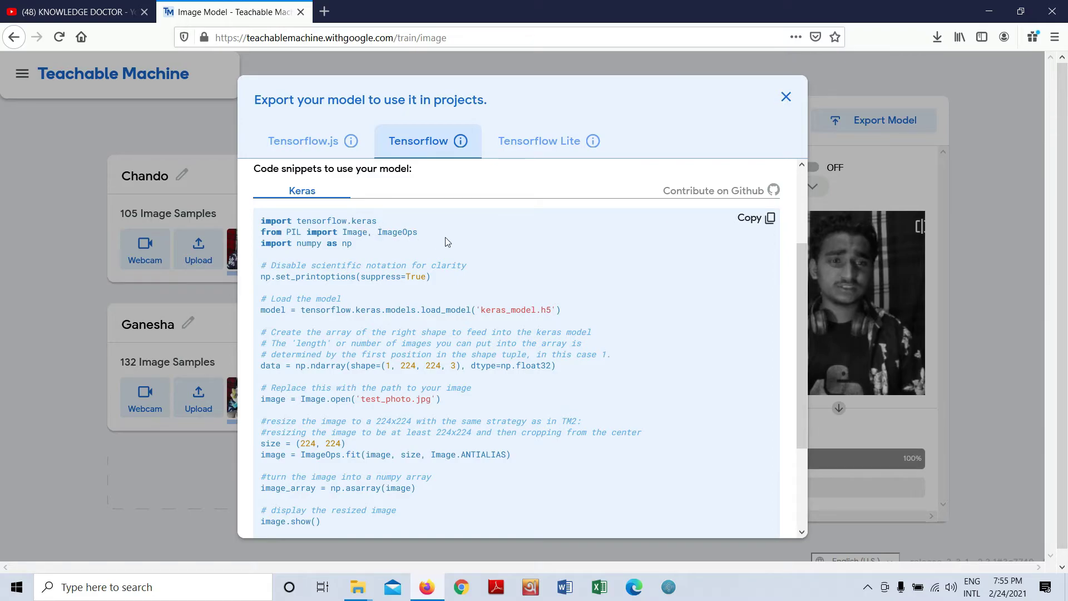
drag(799, 274, 803, 202)
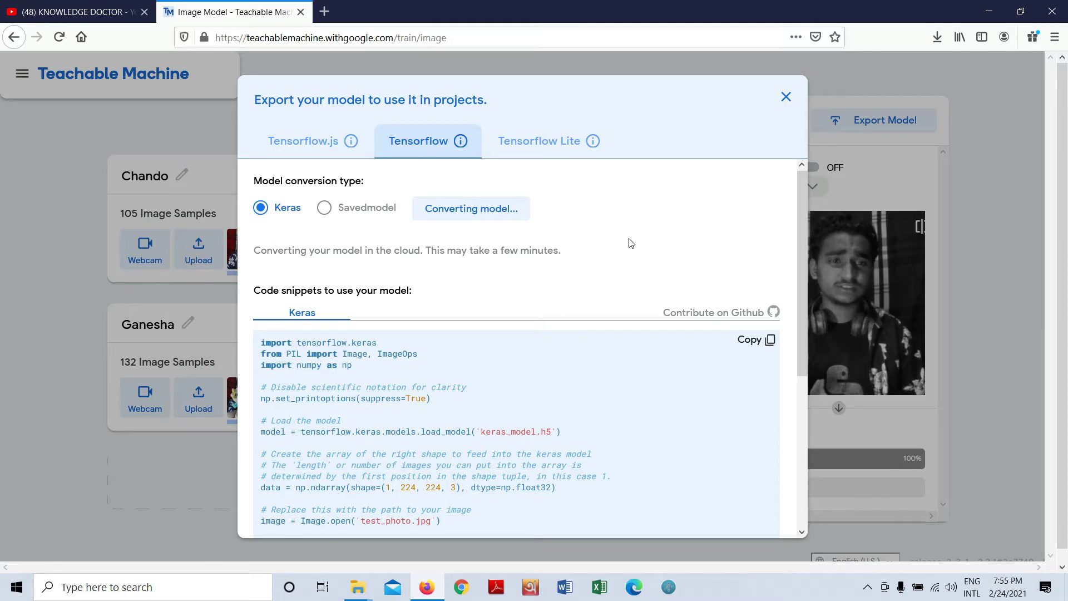
Download the converted model and save it as converted_keras.zip
click(488, 214)
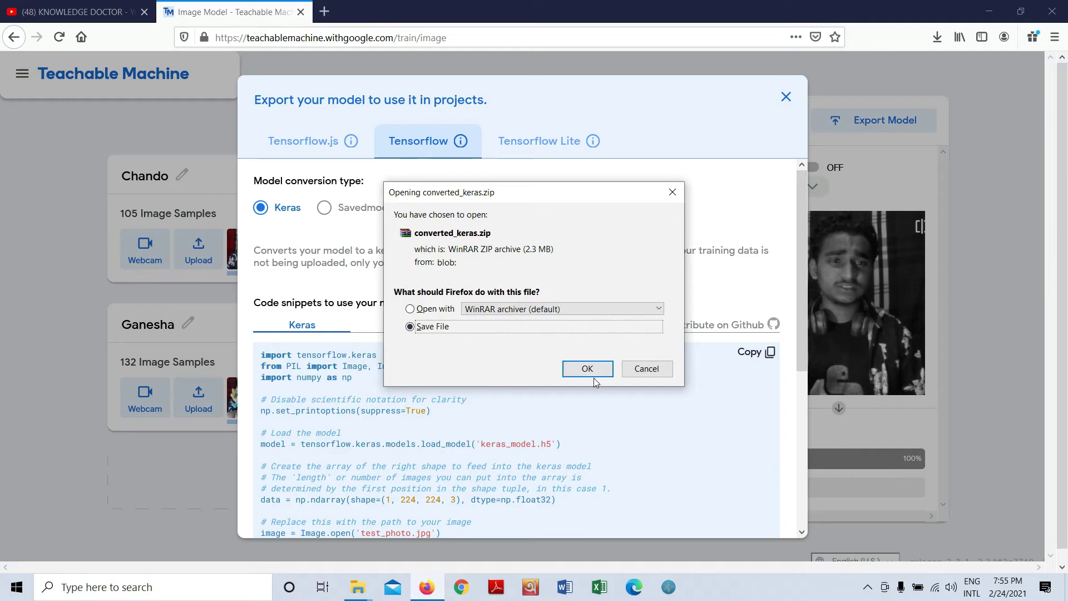
click(587, 369)
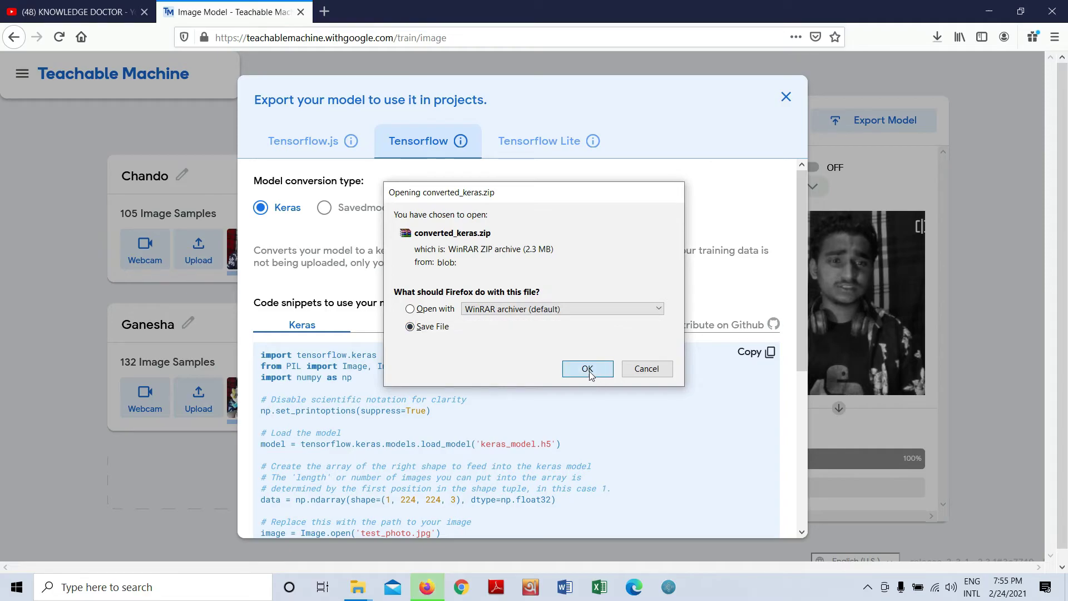
click(937, 34)
Extract converted_keras.zip in Downloads into keras_model.h5 and labels, then minimize Explorer and Firefox
click(925, 74)
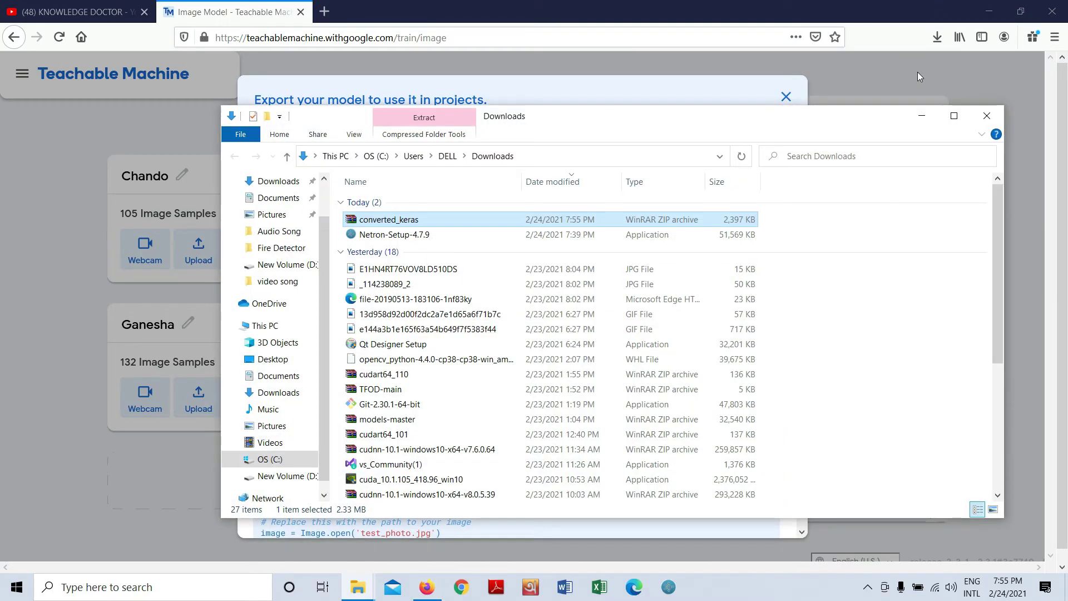
right_click(447, 219)
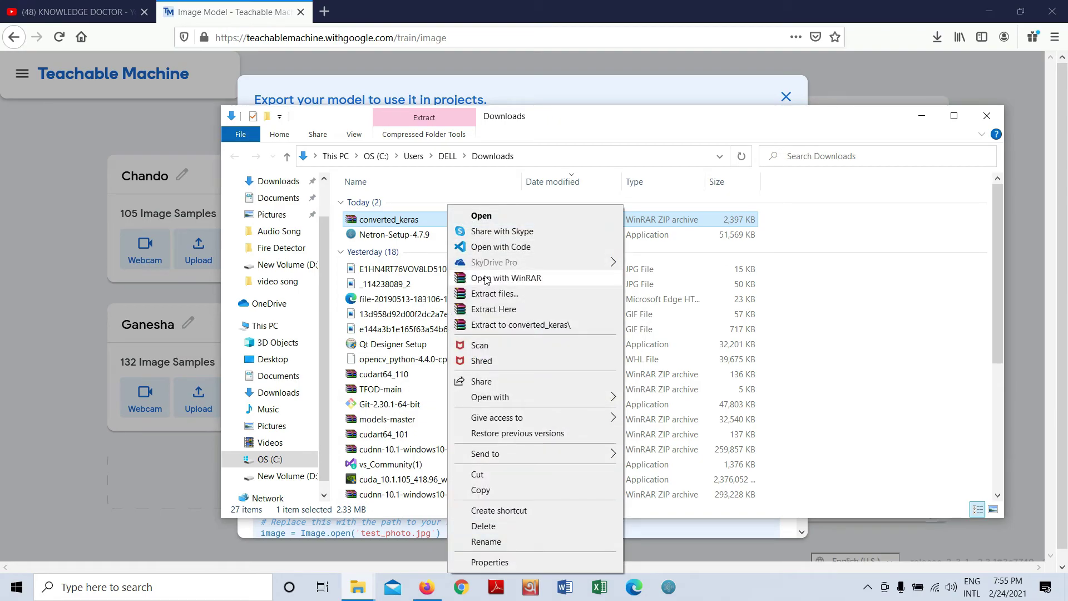
click(490, 309)
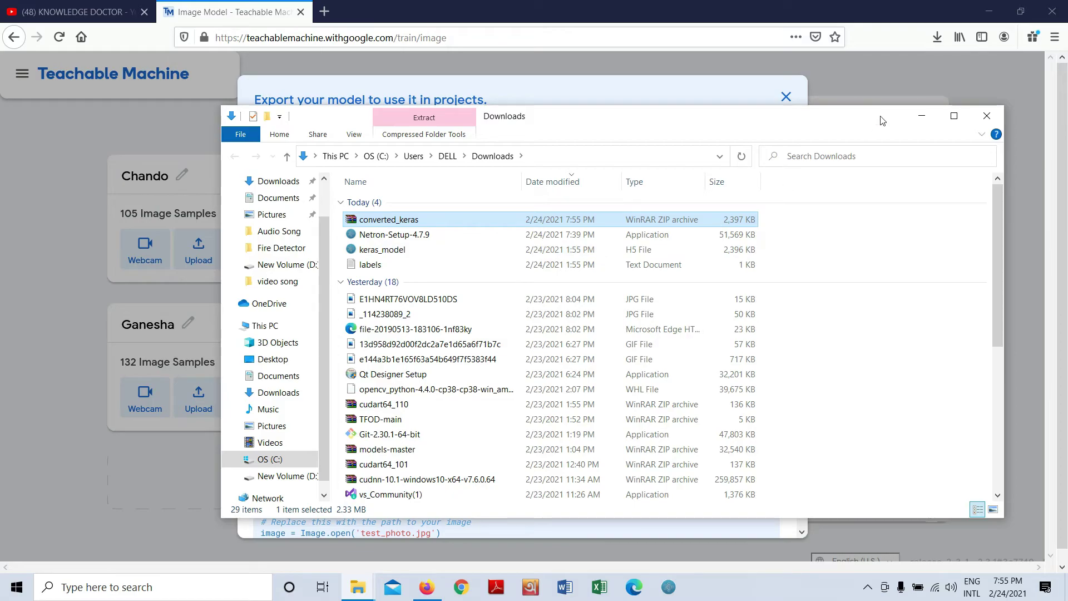
click(910, 119)
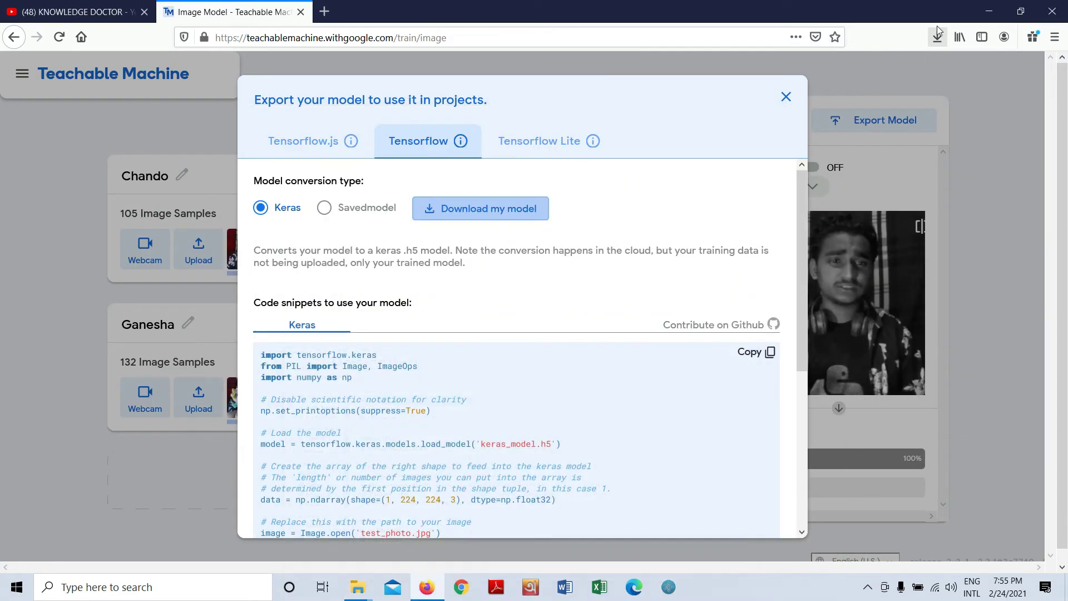
click(988, 11)
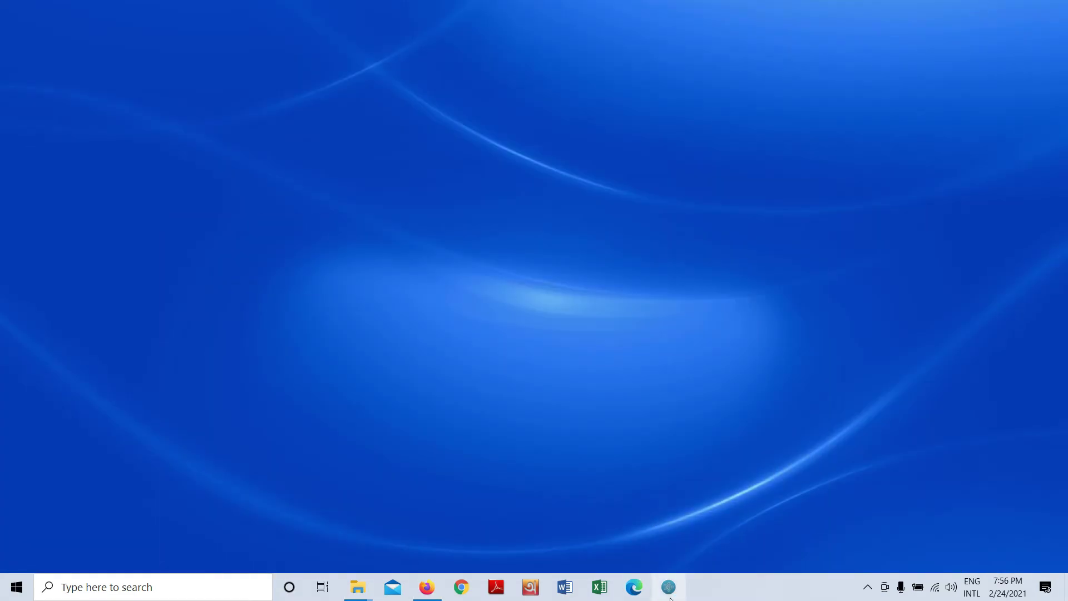
Launch Netron maximized and open keras_model.h5 from the Downloads folder
click(670, 597)
click(839, 30)
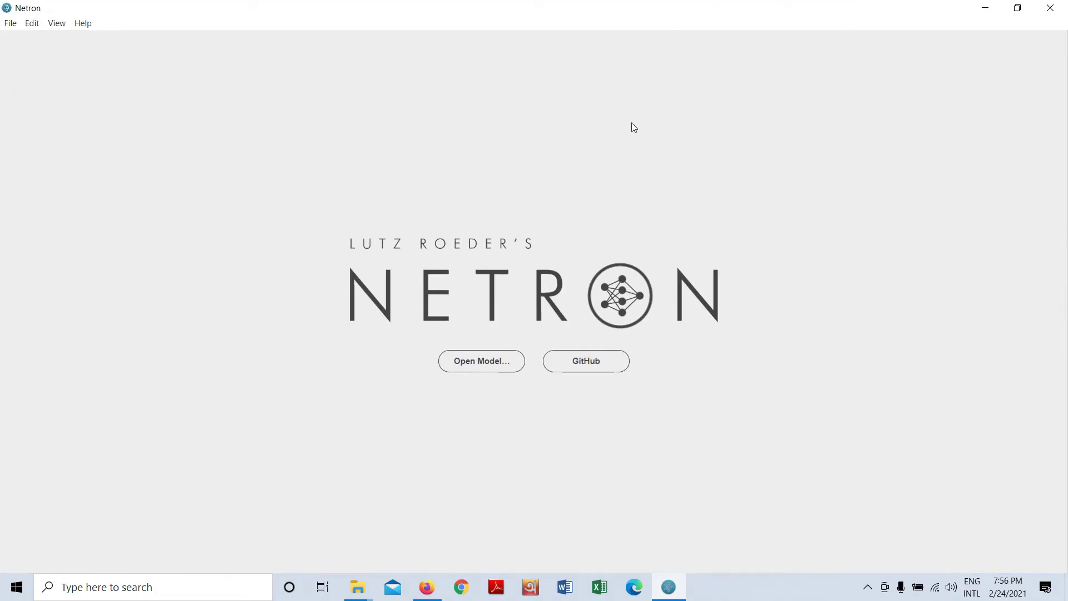
click(469, 360)
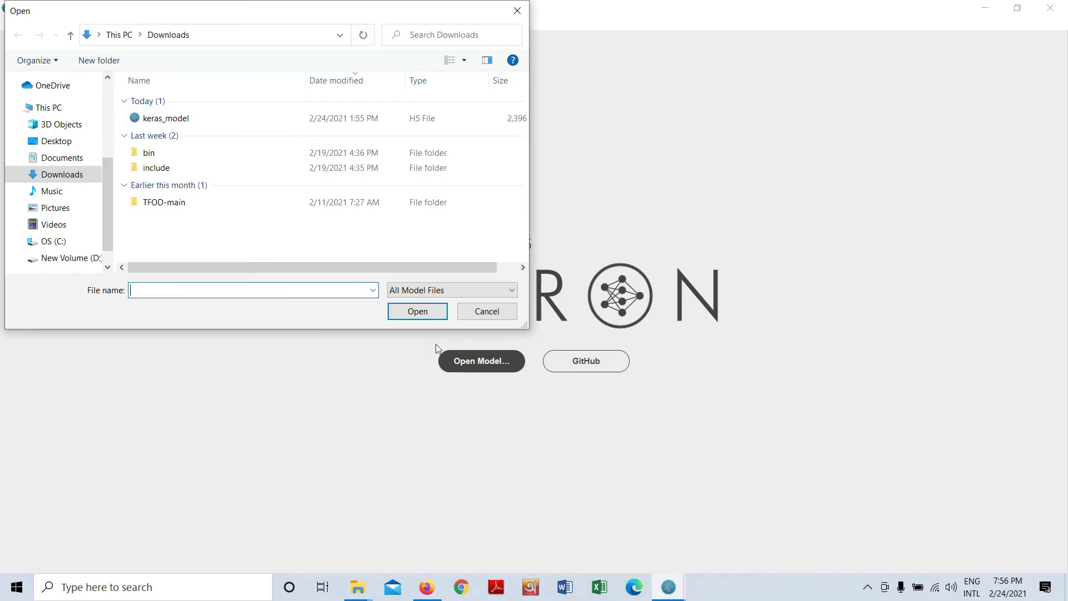
click(211, 124)
click(417, 310)
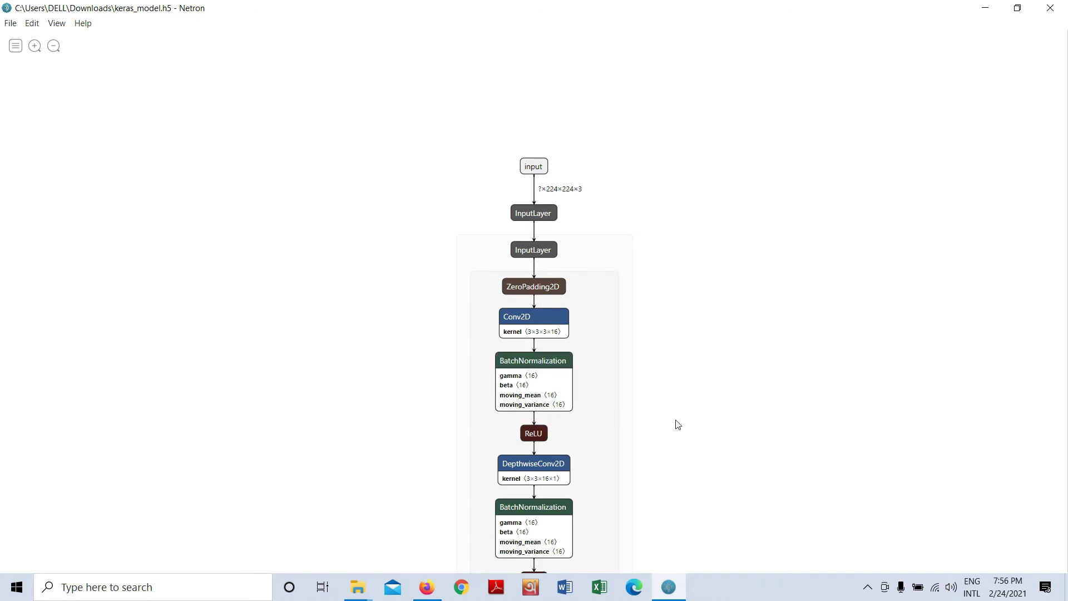
Browse the keras_model layer graph in Netron and recentre it on the input layers
scroll(678, 424, down, 7)
scroll(745, 323, down, 10)
scroll(762, 384, down, 12)
scroll(773, 334, down, 12)
scroll(767, 334, down, 12)
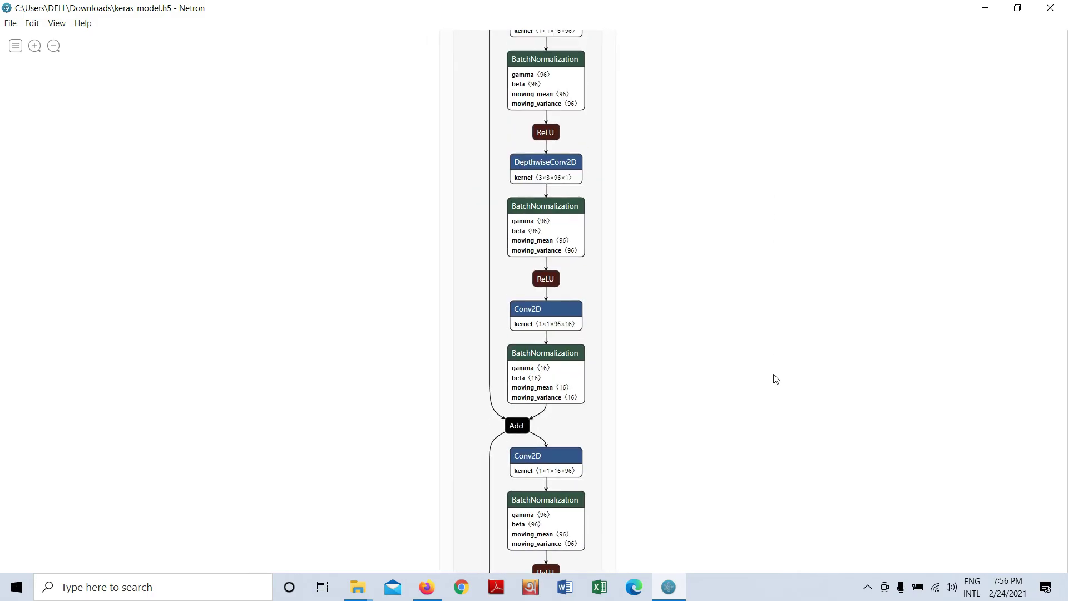
scroll(758, 412, up, 10)
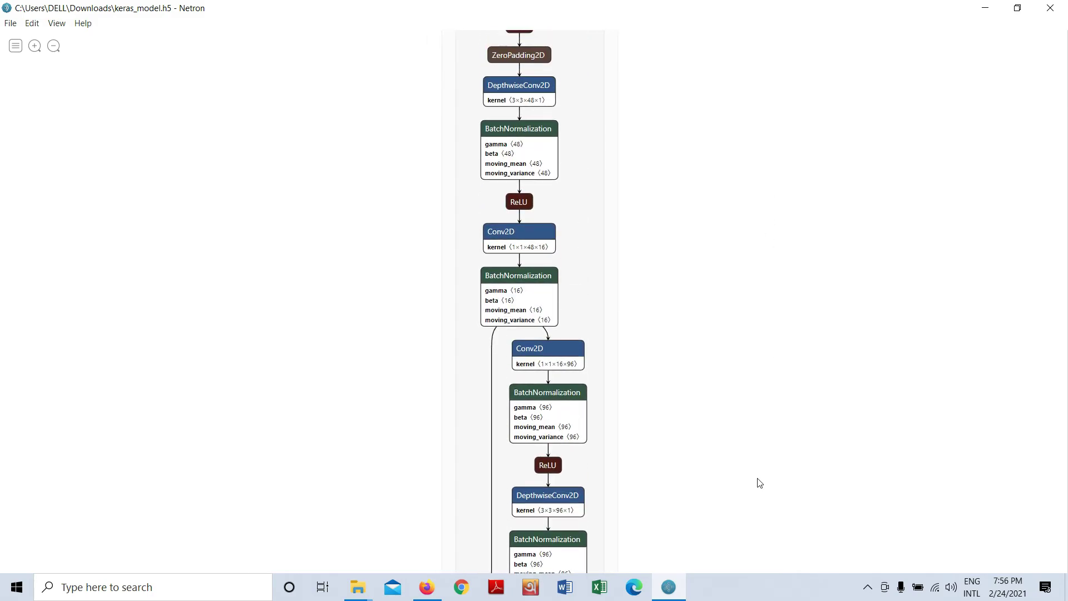
scroll(745, 183, up, 10)
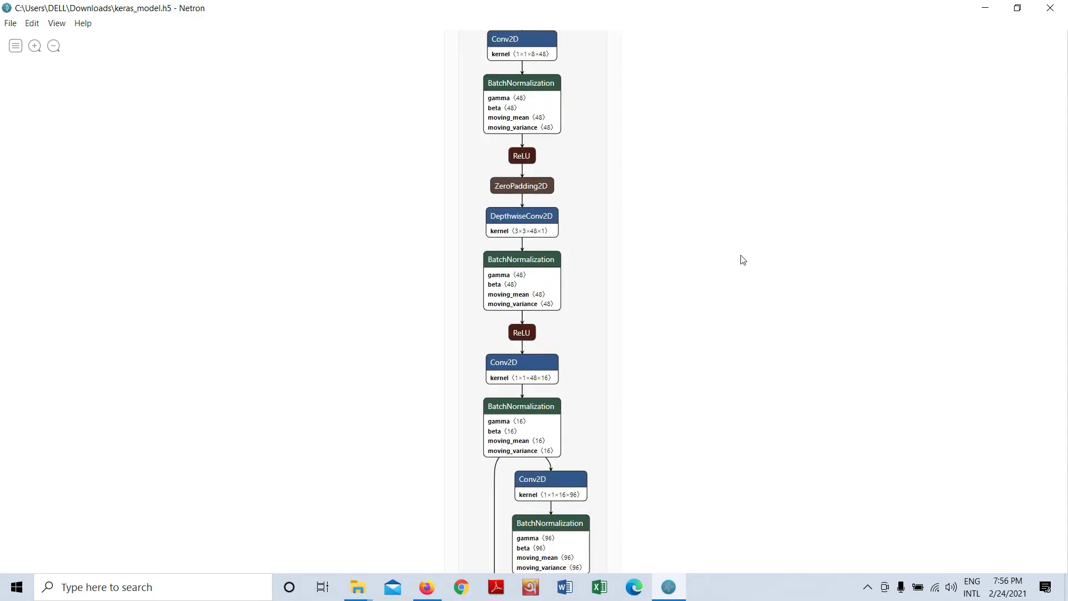
scroll(750, 196, up, 15)
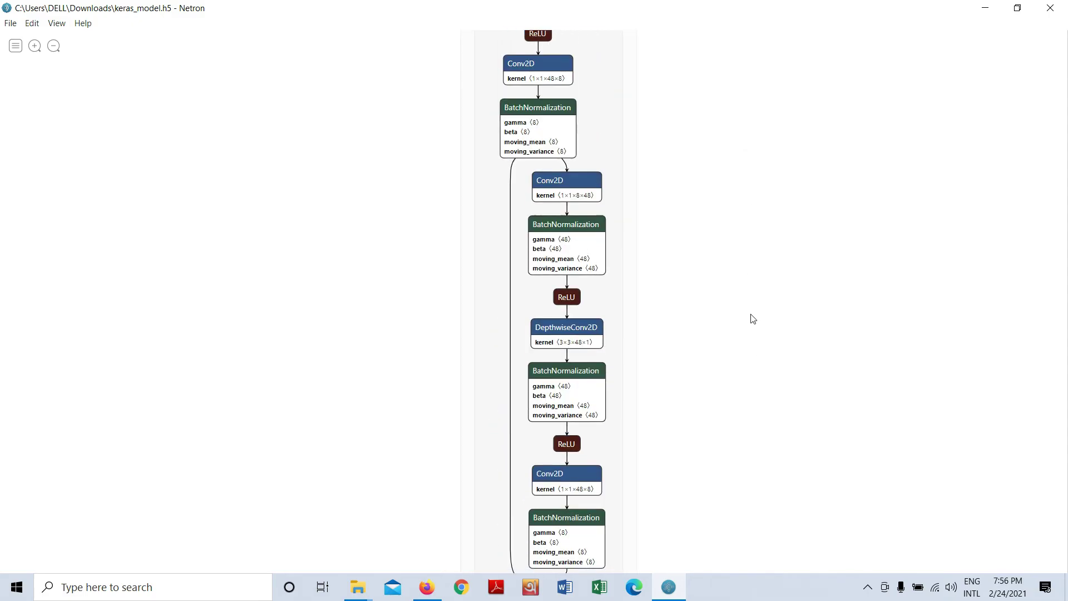
scroll(746, 202, up, 15)
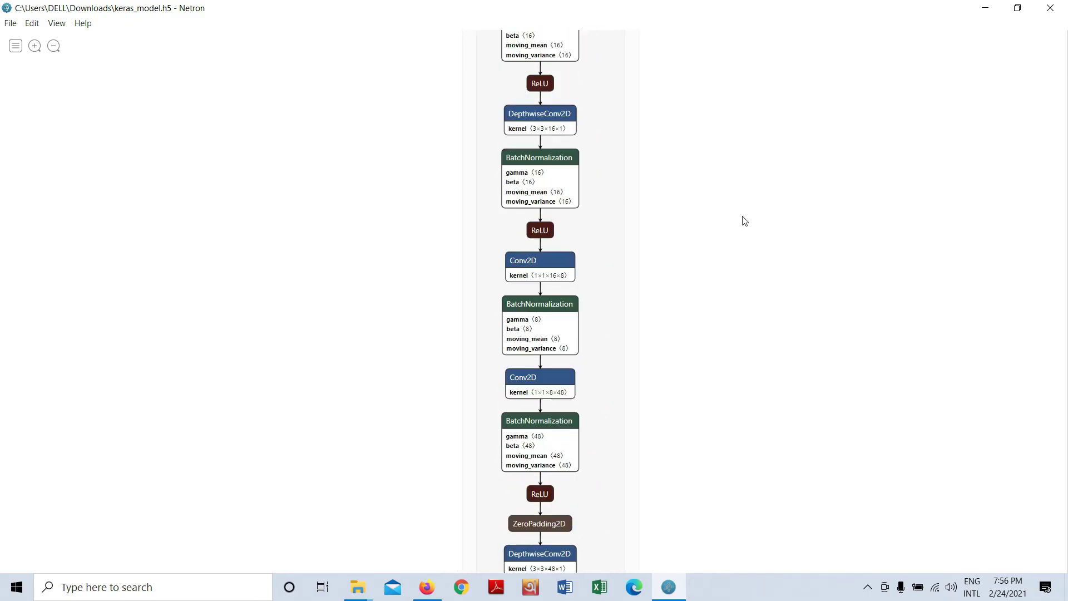
scroll(743, 161, up, 4)
scroll(727, 298, down, 3)
drag(747, 318, 775, 176)
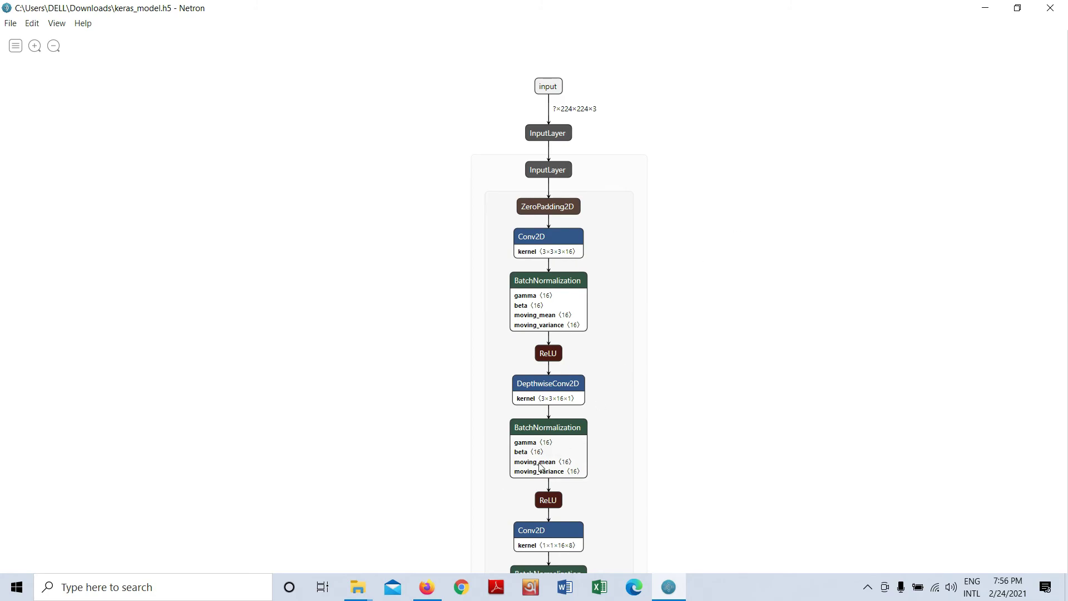
In Teachable Machine, close the export dialog and turn the webcam preview back on, allowing camera access
click(433, 589)
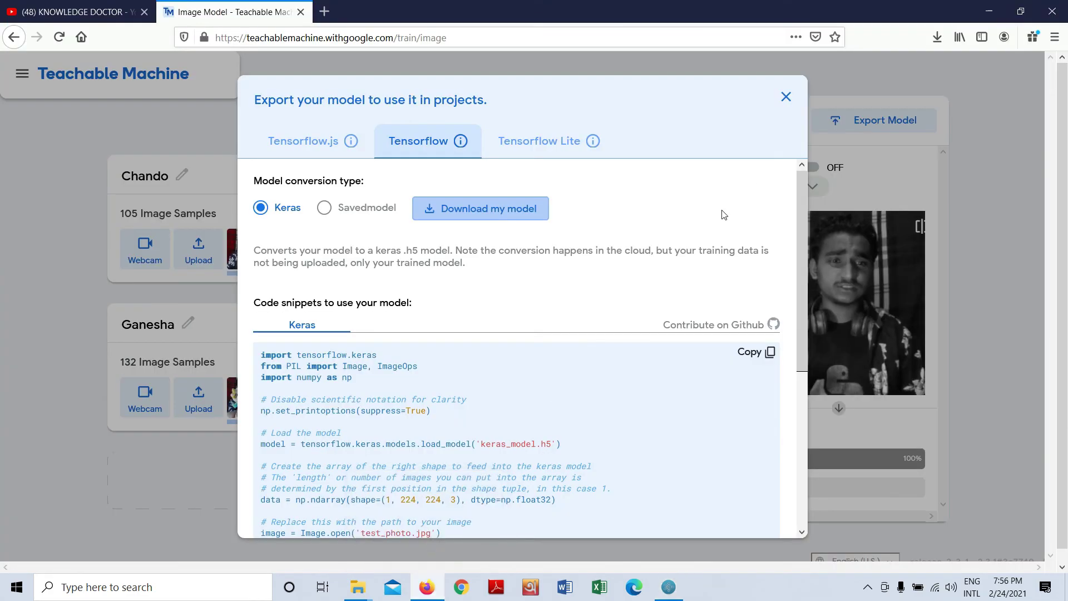
click(785, 97)
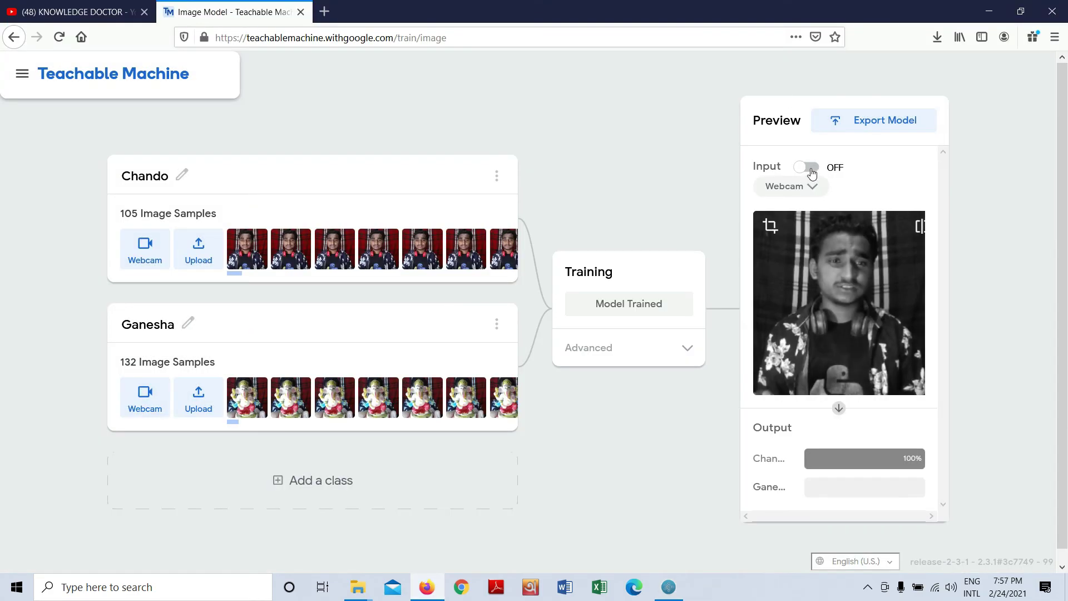
click(809, 170)
click(294, 156)
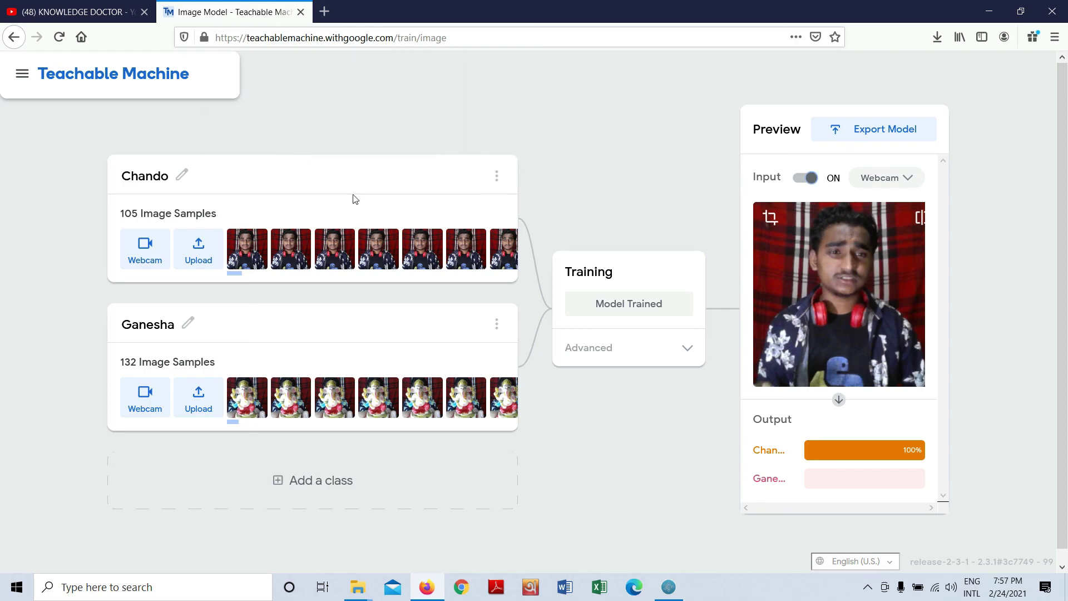